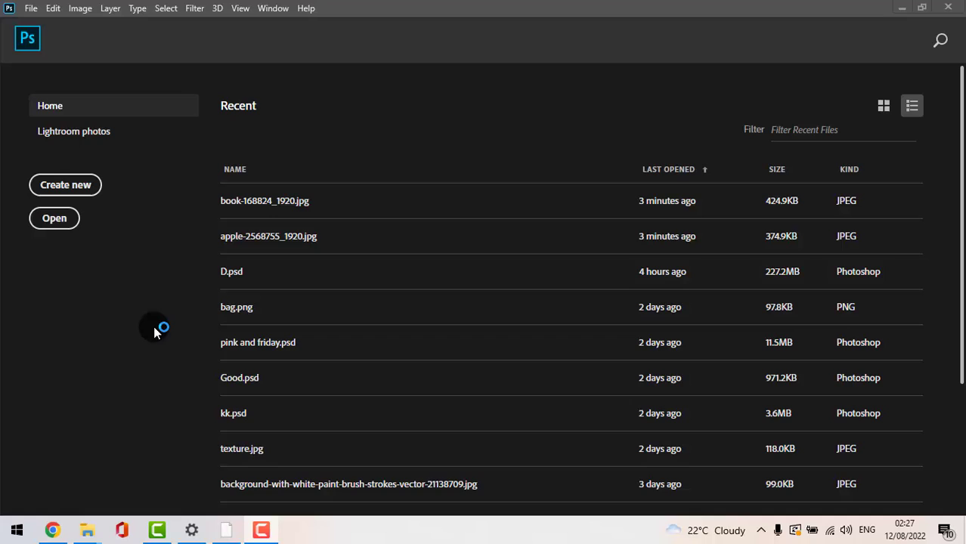
Open apple-2568755_1920.jpg from the Background change folder.
{"action": "left_click", "coordinate": [51, 222]}
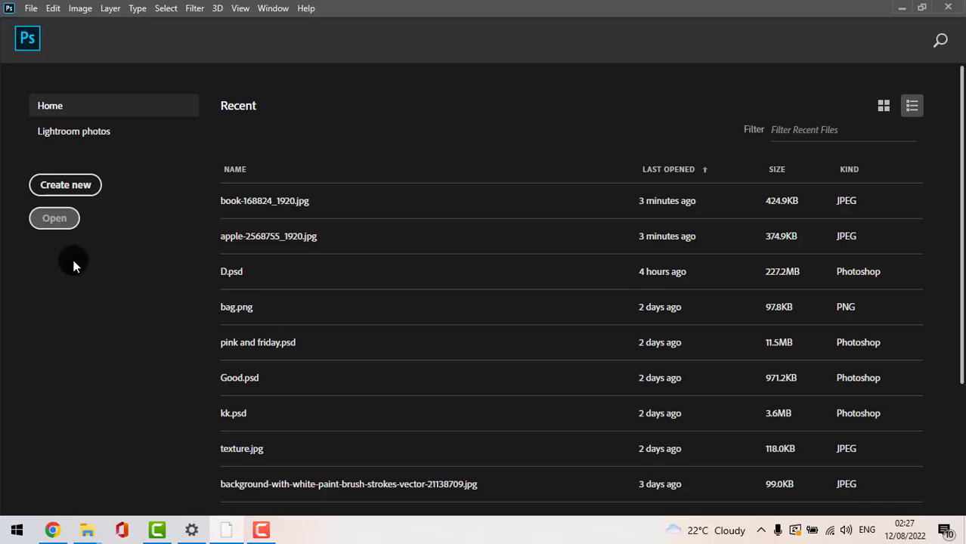
{"action": "left_click", "coordinate": [60, 229]}
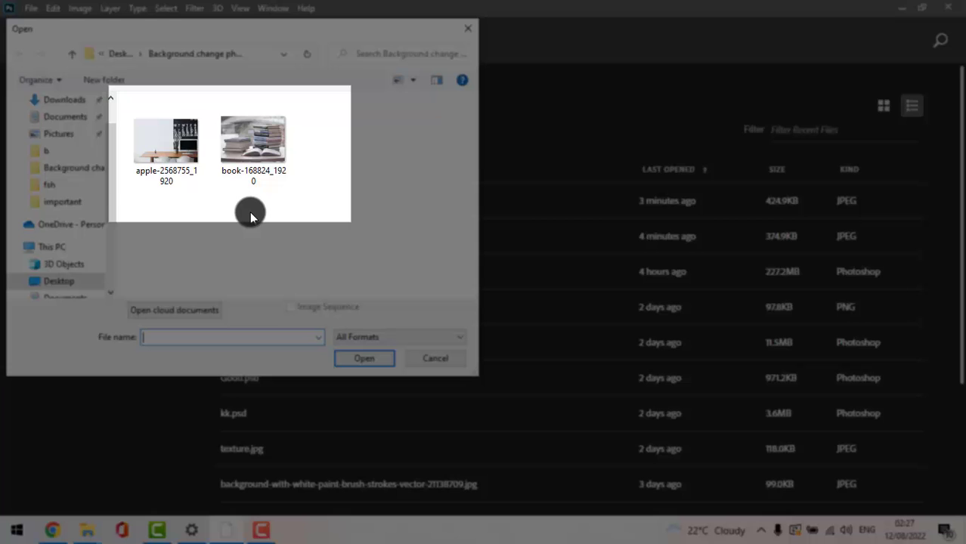
{"action": "left_click", "coordinate": [59, 173]}
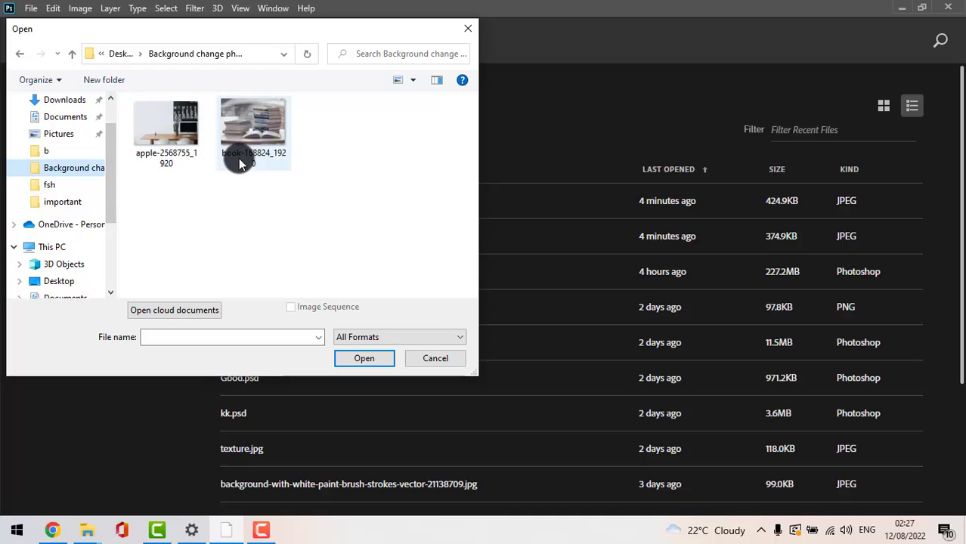
{"action": "double_click", "coordinate": [178, 151]}
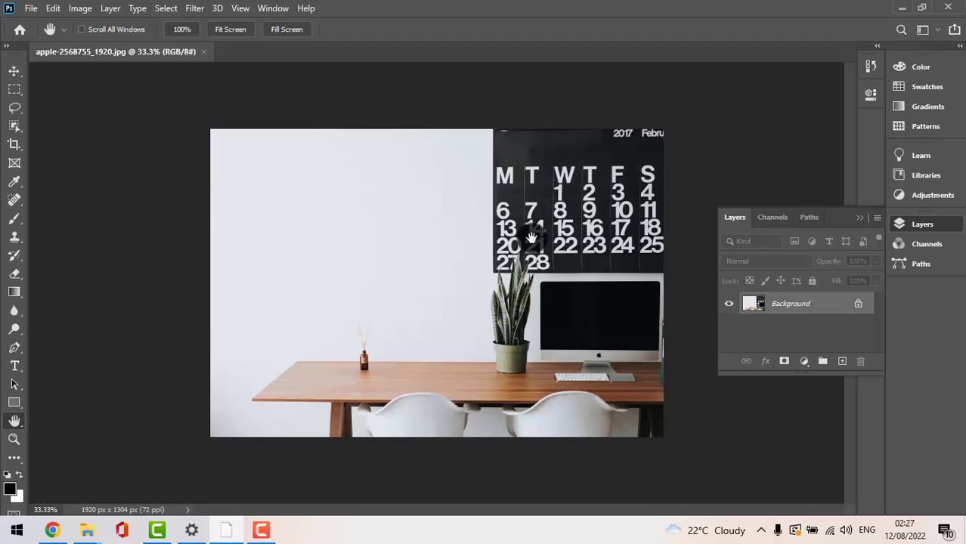
Open book-168824_1920.jpg as a second document and compare it with the desk photo.
{"action": "left_click", "coordinate": [20, 36]}
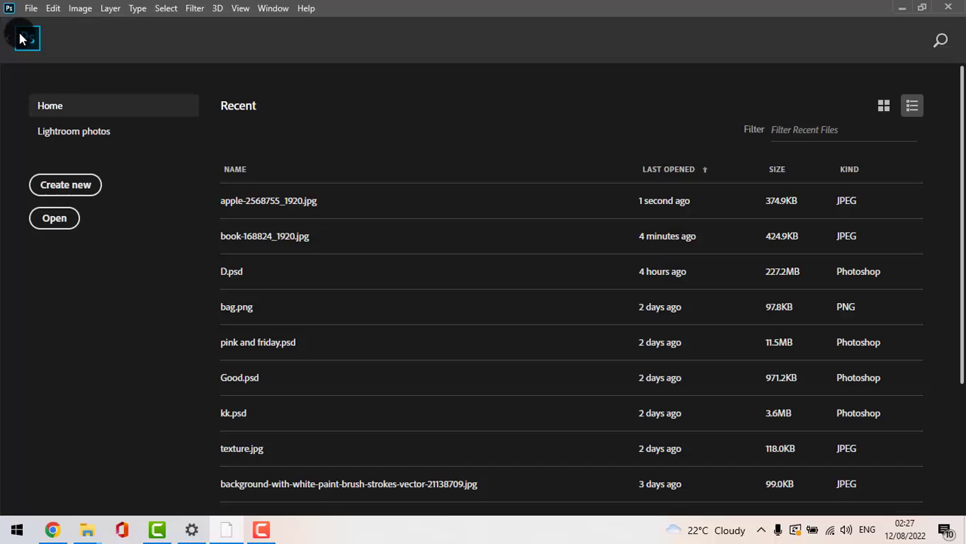
{"action": "left_click", "coordinate": [55, 219]}
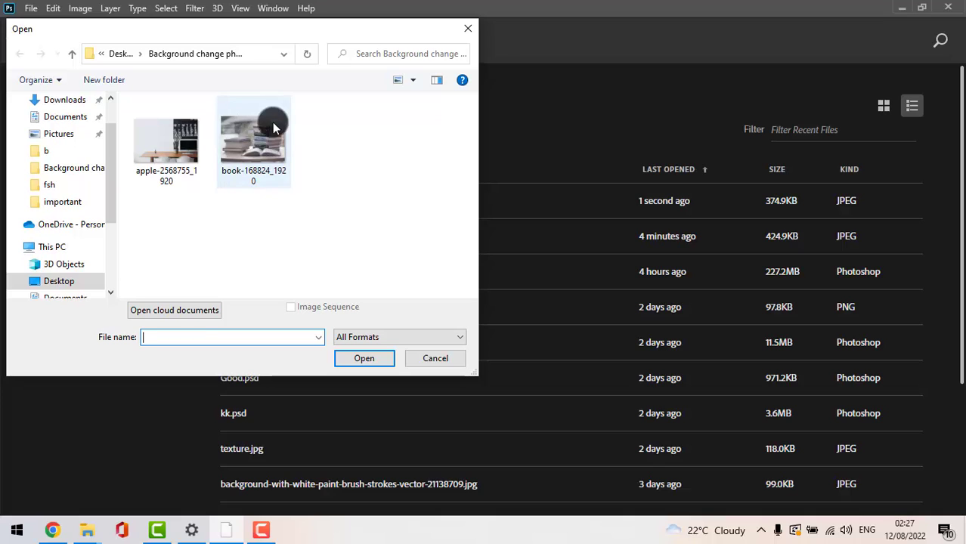
{"action": "double_click", "coordinate": [261, 156]}
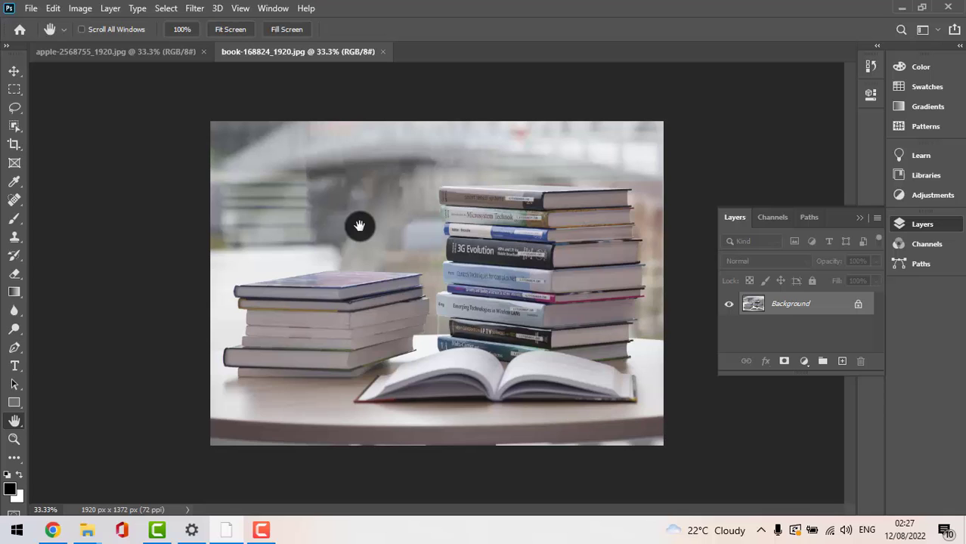
{"action": "left_click", "coordinate": [162, 54]}
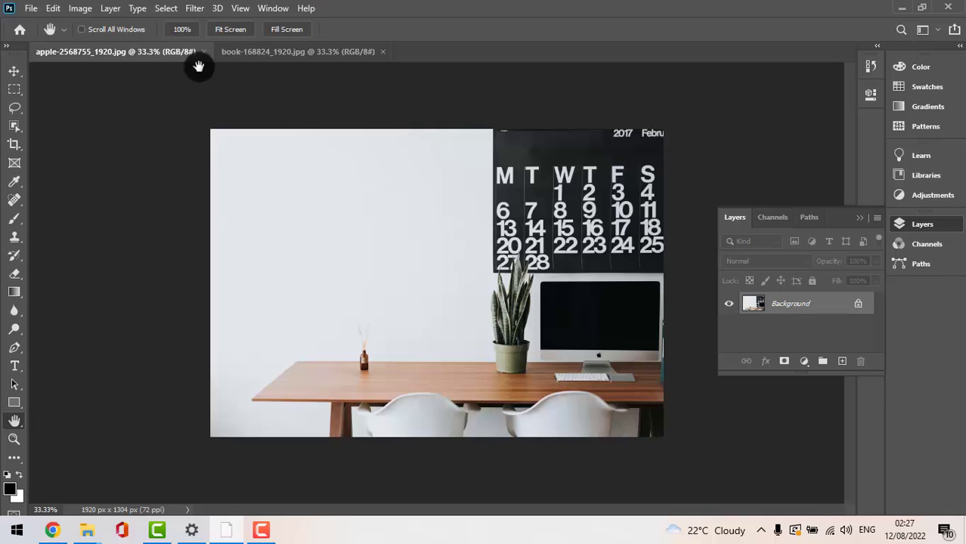
{"action": "left_click", "coordinate": [280, 54]}
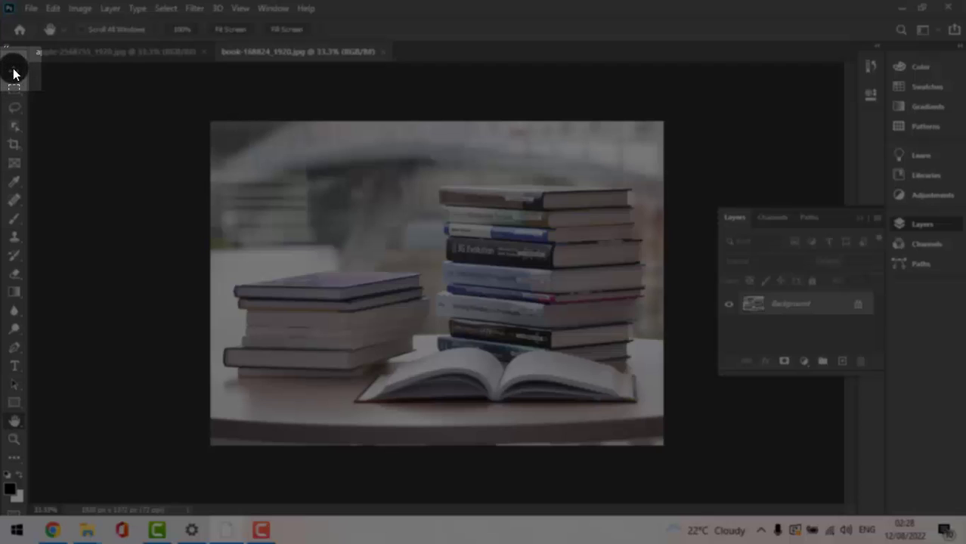
Drag the books image with the Move tool into the desk photo as Layer 1.
{"action": "left_click", "coordinate": [14, 72]}
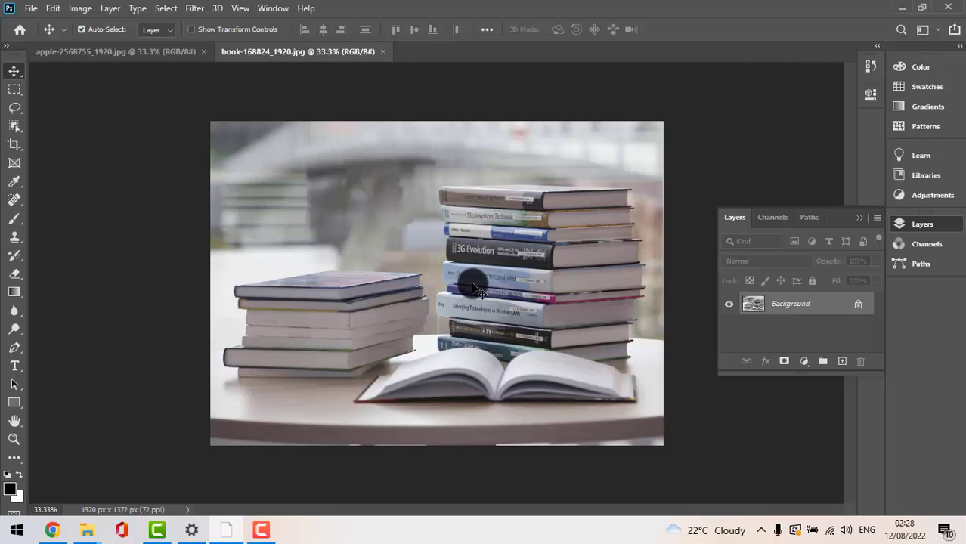
{"action": "left_click_drag", "start_coordinate": [477, 290], "coordinate": [451, 288]}
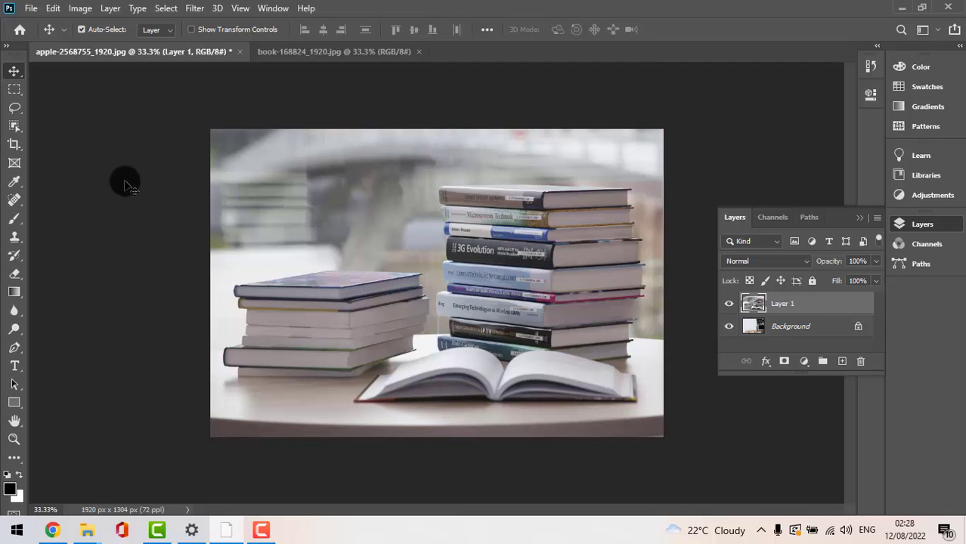
Scale the books layer to 46.72% and place it in the upper left of the canvas.
{"action": "left_click", "coordinate": [51, 8]}
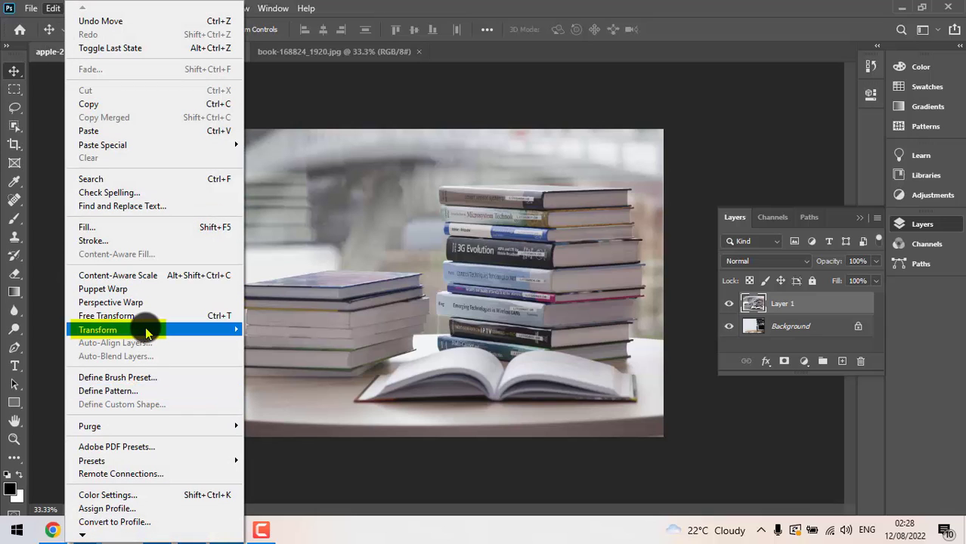
{"action": "mouse_move", "coordinate": [148, 333]}
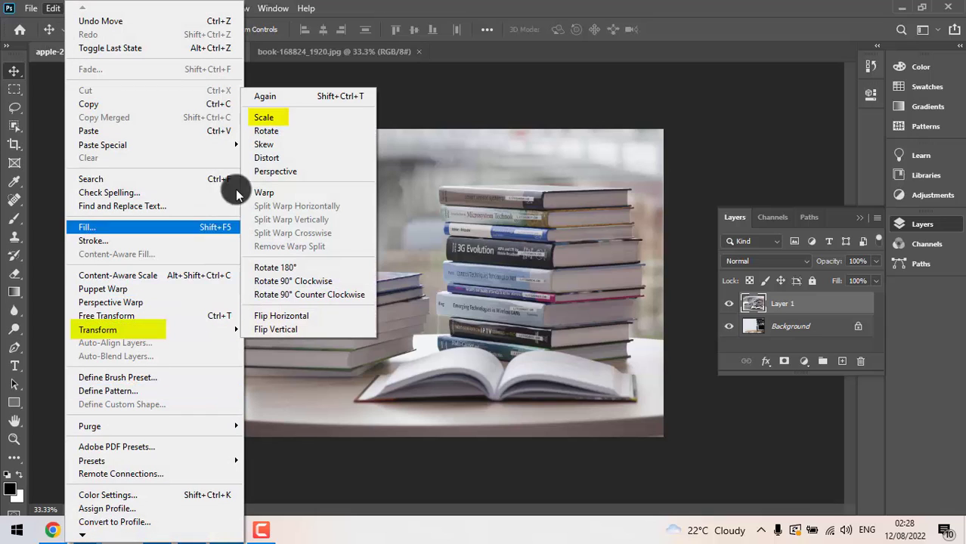
{"action": "left_click", "coordinate": [277, 119]}
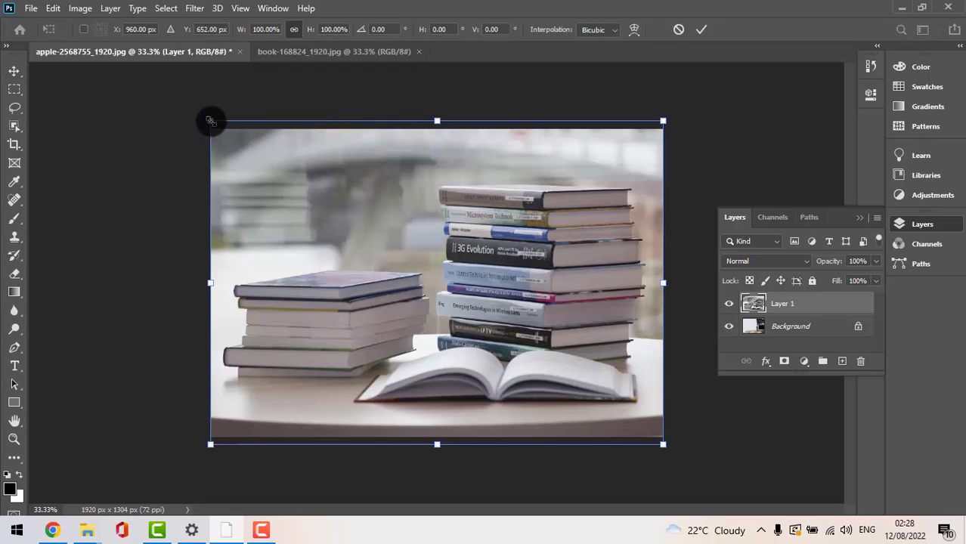
{"action": "left_click_drag", "start_coordinate": [210, 121], "coordinate": [450, 297]}
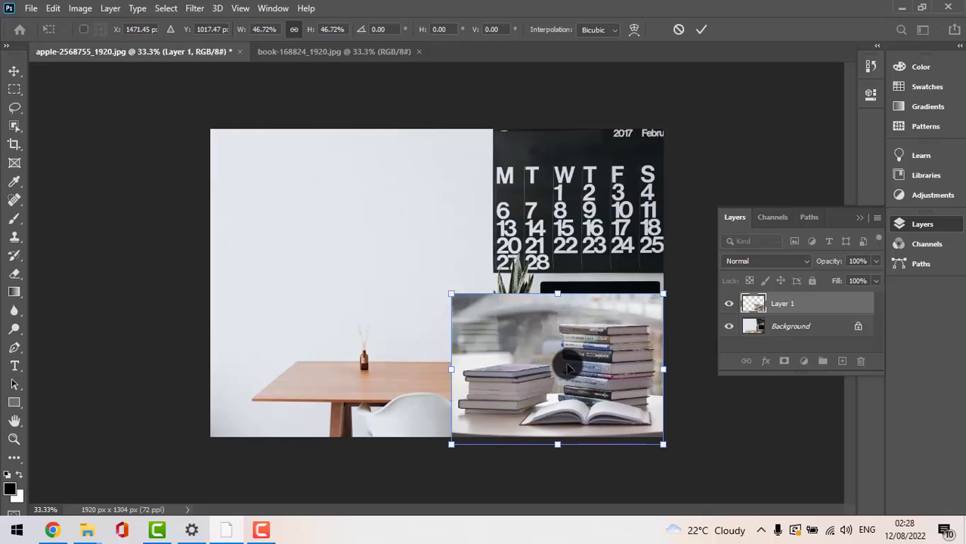
{"action": "left_click_drag", "start_coordinate": [573, 361], "coordinate": [352, 254]}
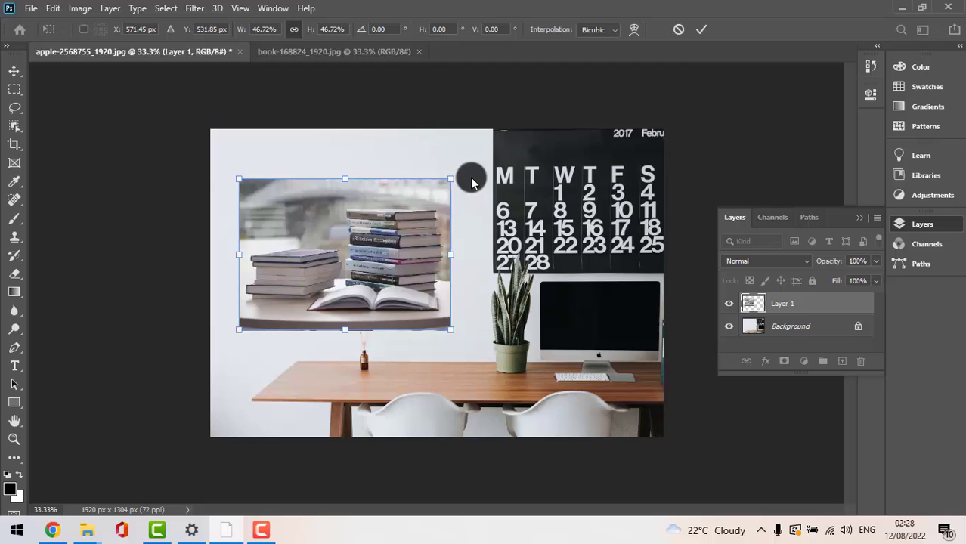
{"action": "left_click", "coordinate": [701, 31]}
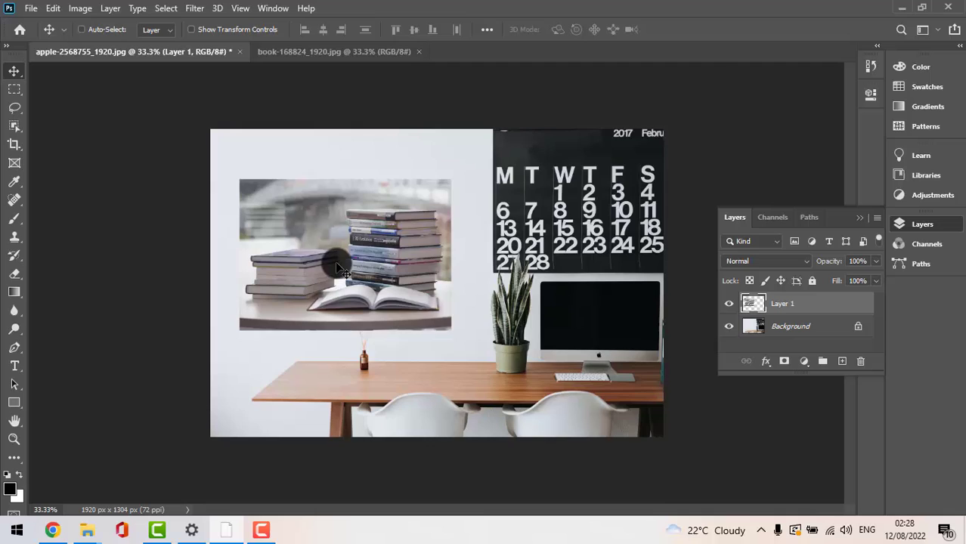
{"action": "key", "text": "ctrl+plus"}
{"action": "key", "text": "ctrl+minus"}
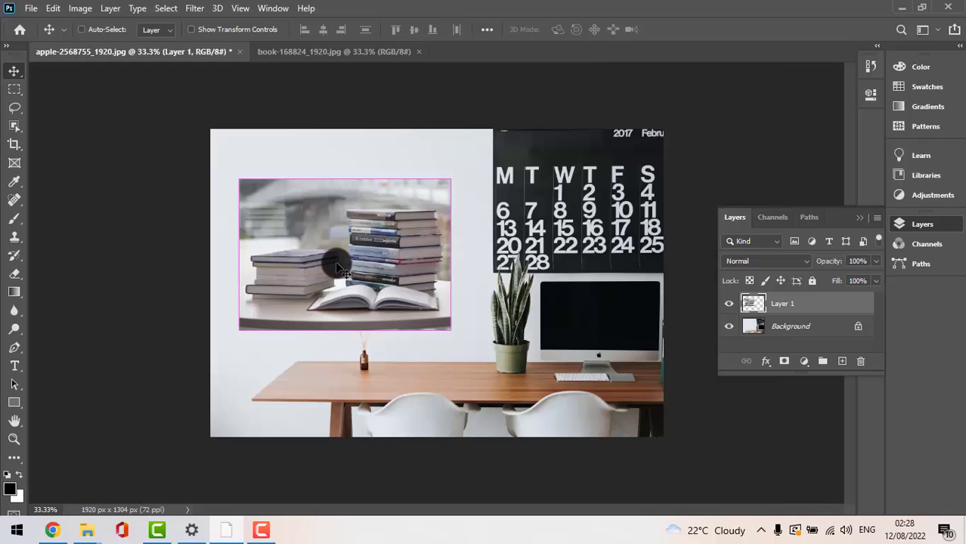
{"action": "key", "text": "ctrl+plus"}
{"action": "key", "text": "ctrl+plus"}
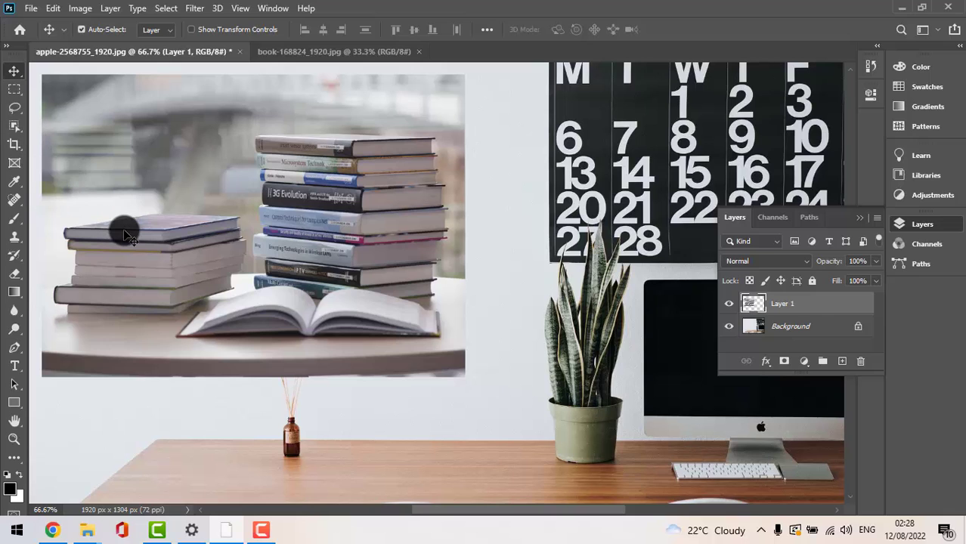
{"action": "left_click", "coordinate": [15, 421]}
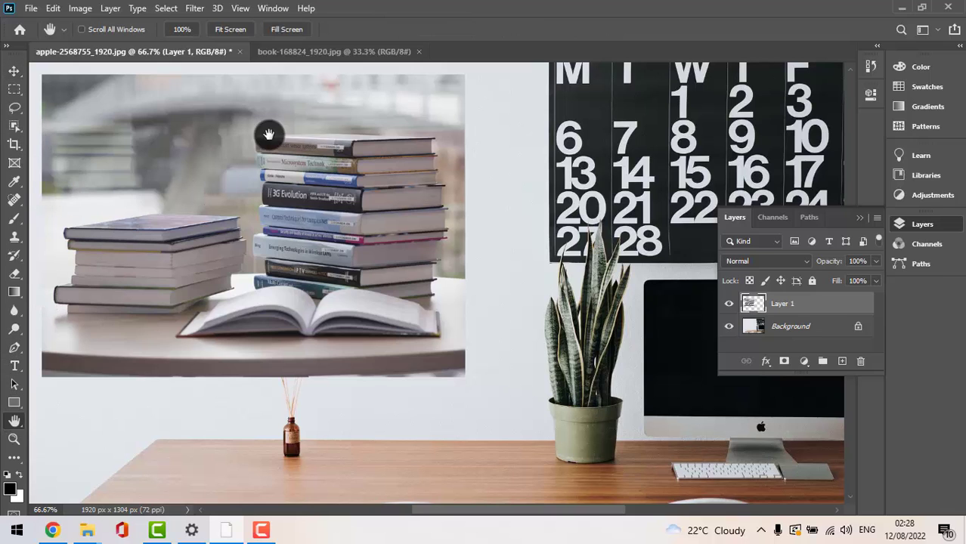
{"action": "left_click_drag", "start_coordinate": [293, 154], "coordinate": [352, 182]}
{"action": "key", "text": "ctrl+plus"}
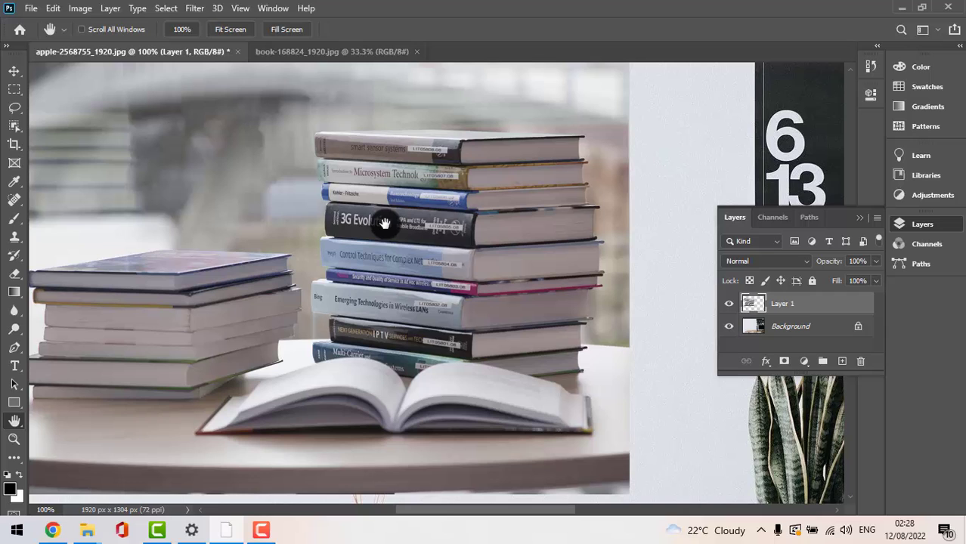
{"action": "key", "text": "ctrl+minus"}
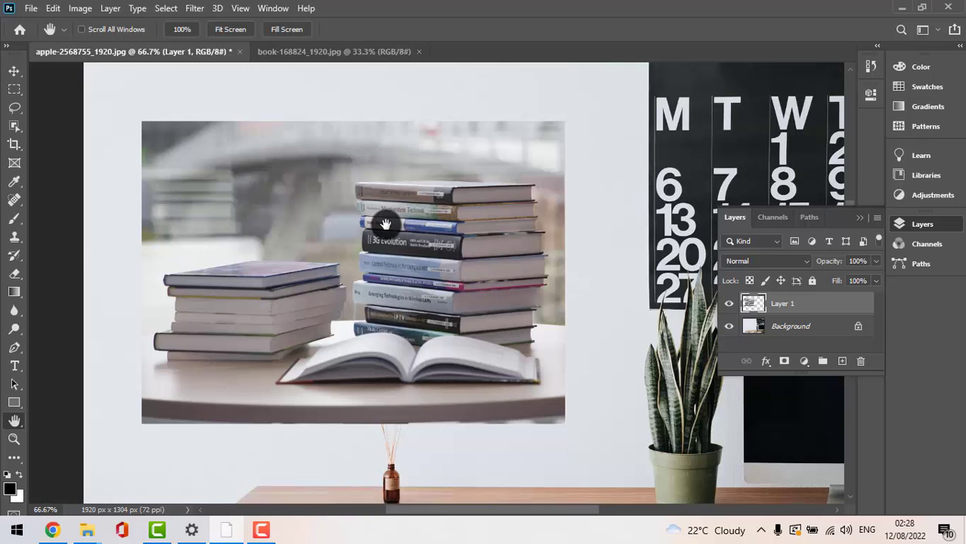
{"action": "left_click_drag", "start_coordinate": [384, 222], "coordinate": [410, 225]}
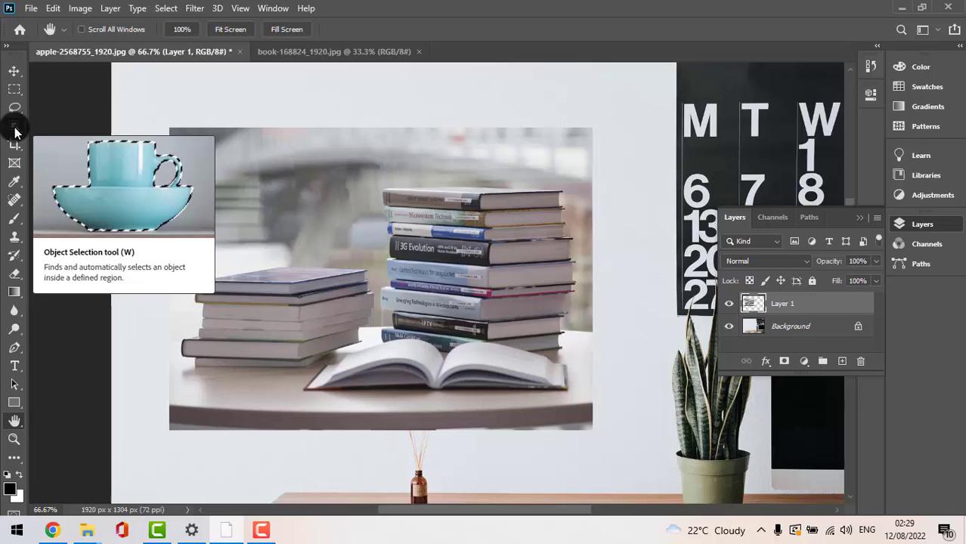
Select the short left book pile and the open book with Object Selection.
{"action": "left_click", "coordinate": [14, 129]}
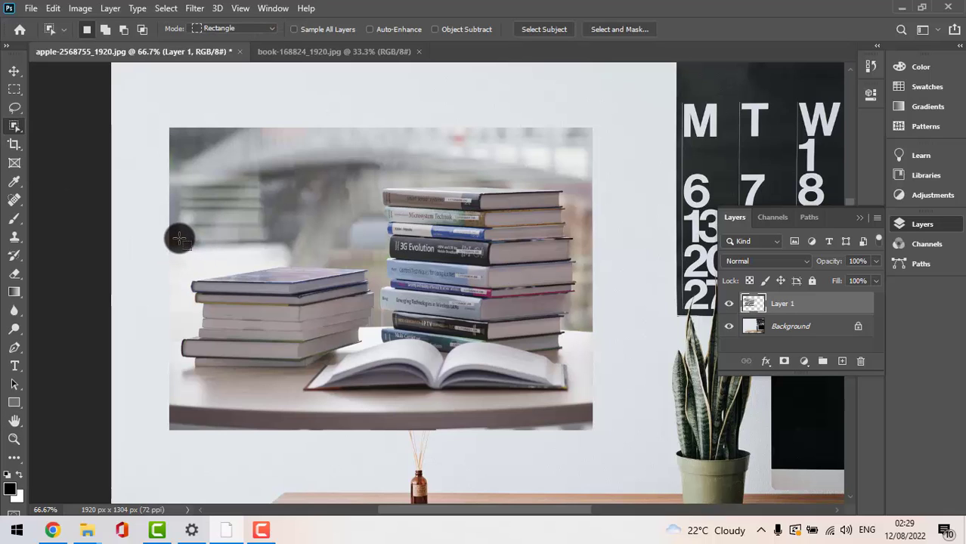
{"action": "left_click_drag", "start_coordinate": [179, 239], "coordinate": [372, 373]}
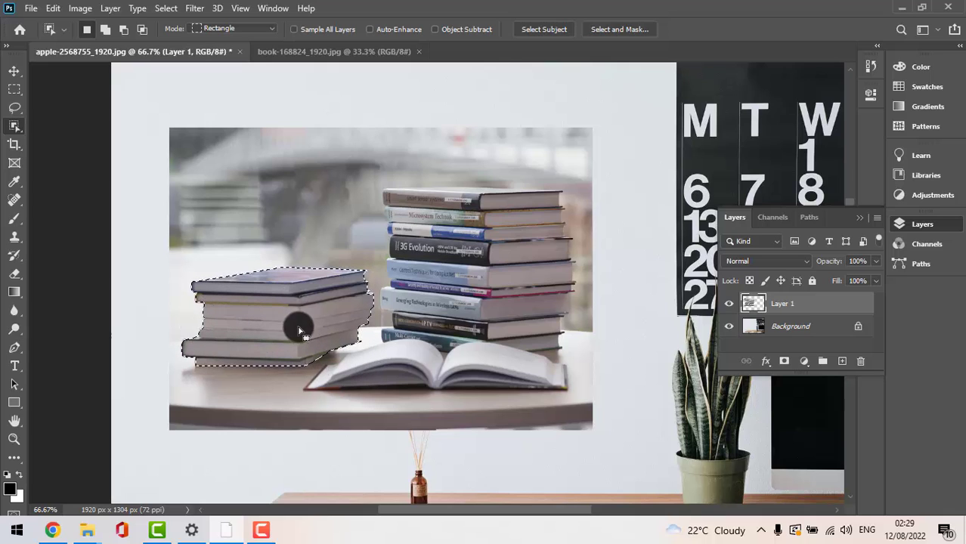
{"action": "key", "text": "shift"}
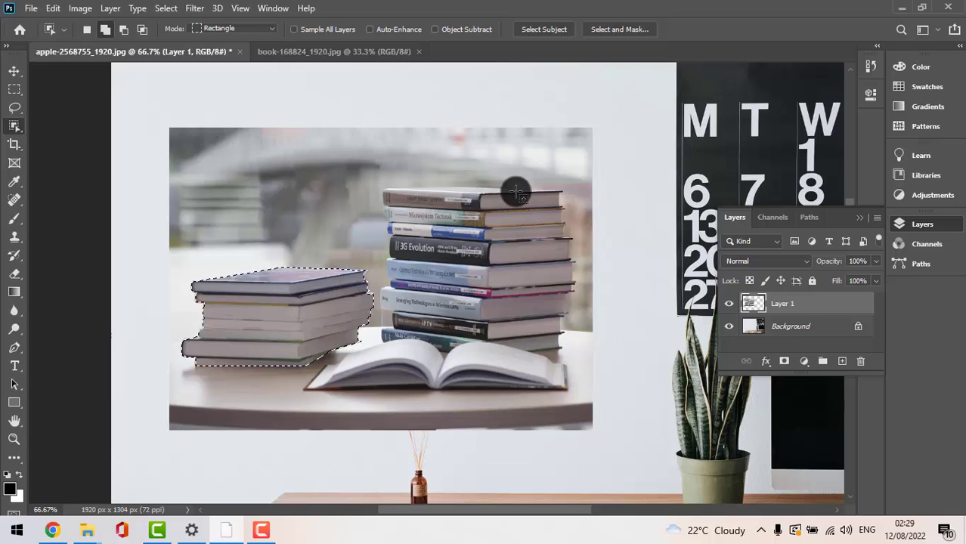
{"action": "left_click_drag", "start_coordinate": [288, 335], "coordinate": [579, 396]}
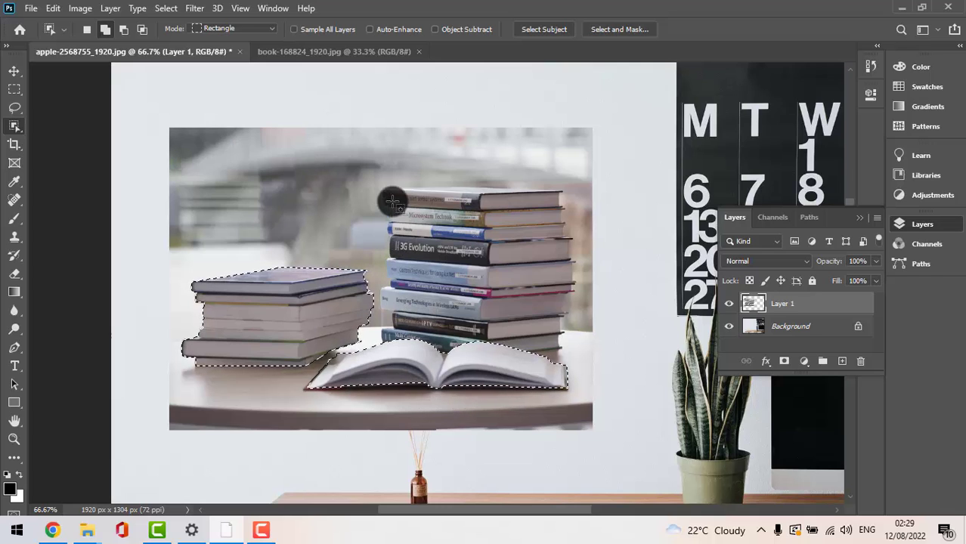
Add the tall stack and remaining open-book areas, then preview the selection as a Quick Mask.
{"action": "left_click_drag", "start_coordinate": [370, 176], "coordinate": [520, 381]}
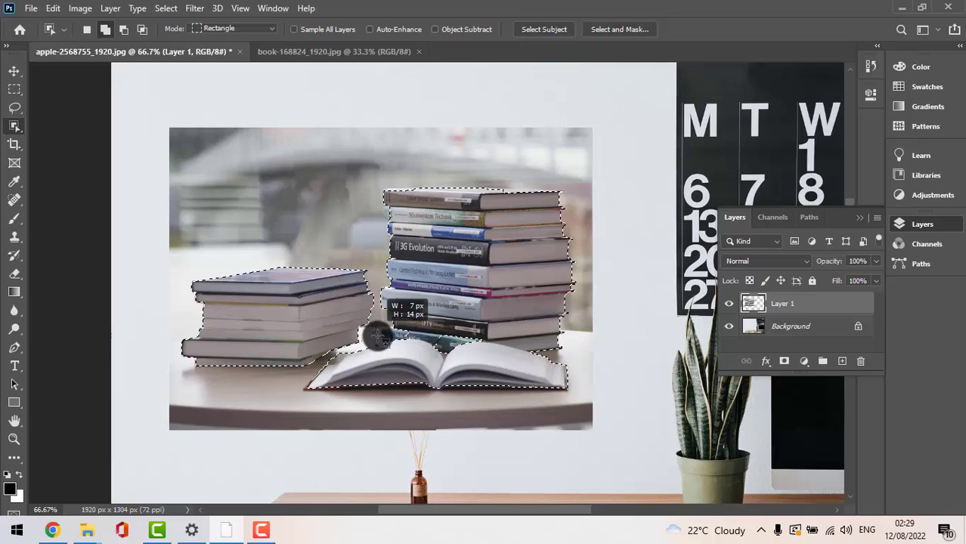
{"action": "left_click_drag", "start_coordinate": [405, 343], "coordinate": [415, 353]}
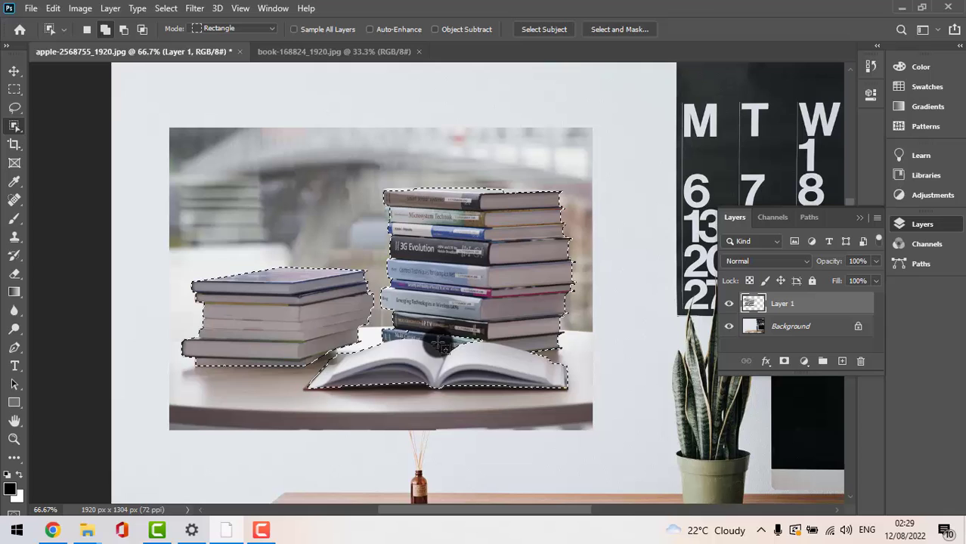
{"action": "left_click_drag", "start_coordinate": [430, 327], "coordinate": [485, 361]}
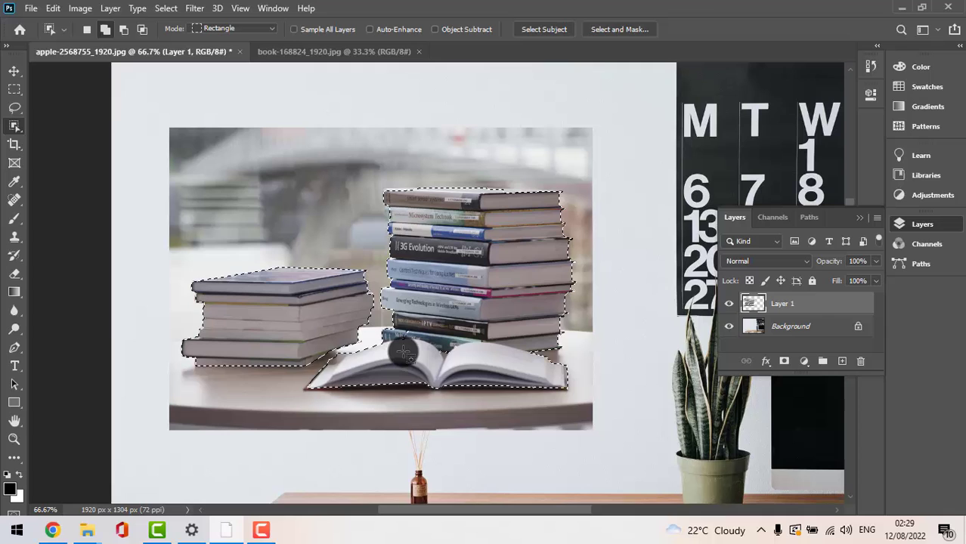
{"action": "key", "text": "shift"}
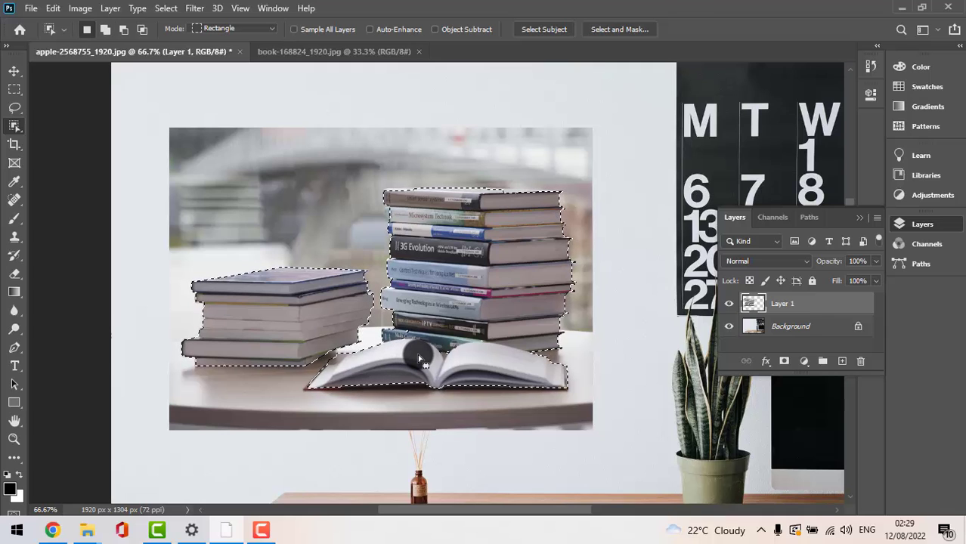
{"action": "key", "text": "q"}
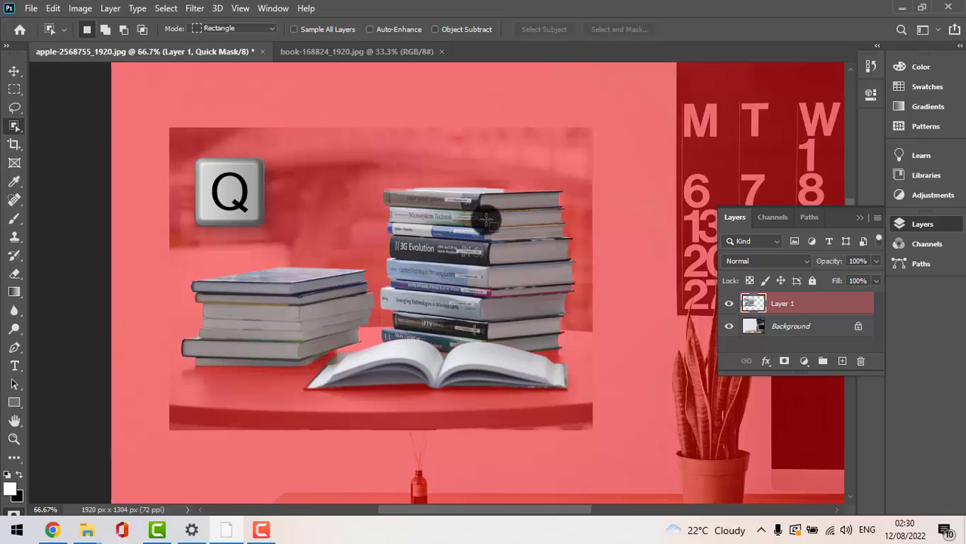
Add the top of the tall book stack to the selection and return to Quick Mask.
{"action": "key", "text": "q"}
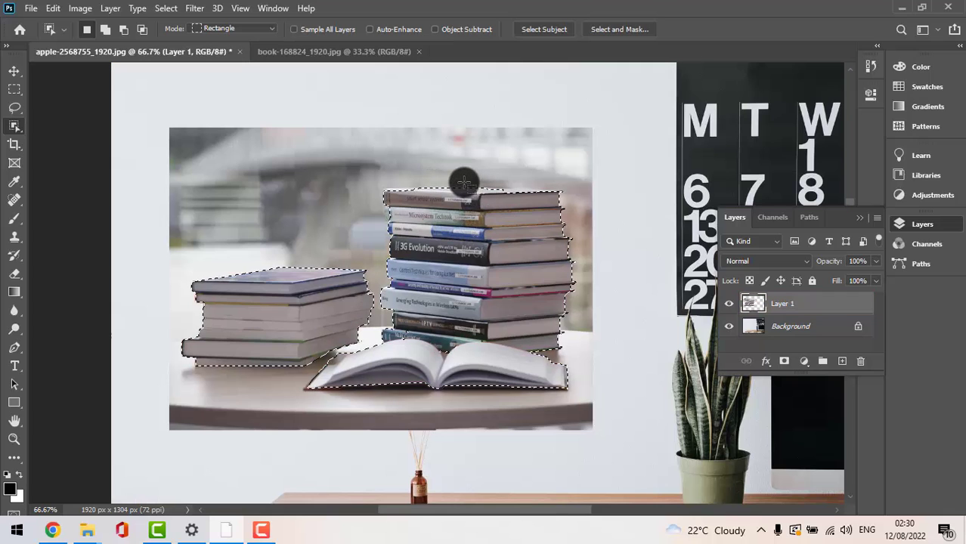
{"action": "key", "text": "shift"}
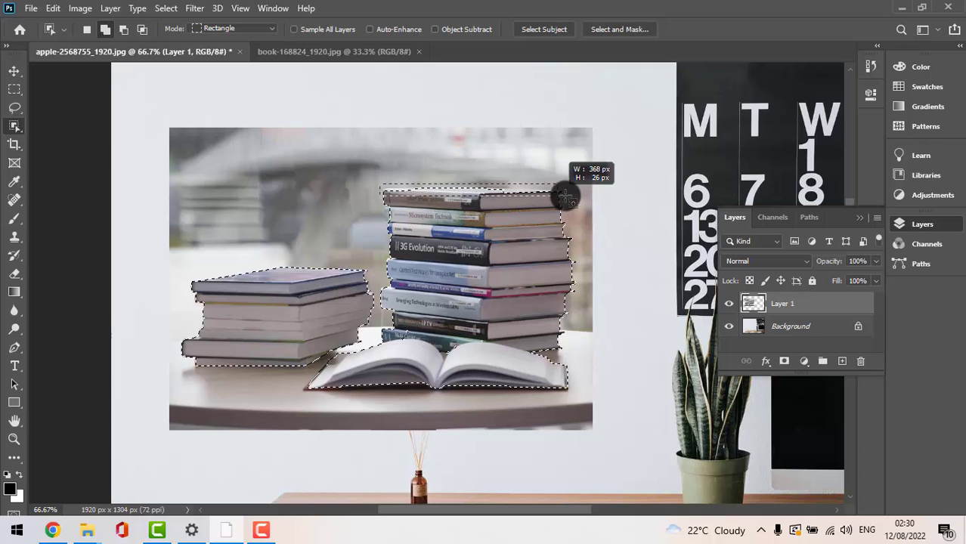
{"action": "left_click_drag", "start_coordinate": [565, 198], "coordinate": [567, 198]}
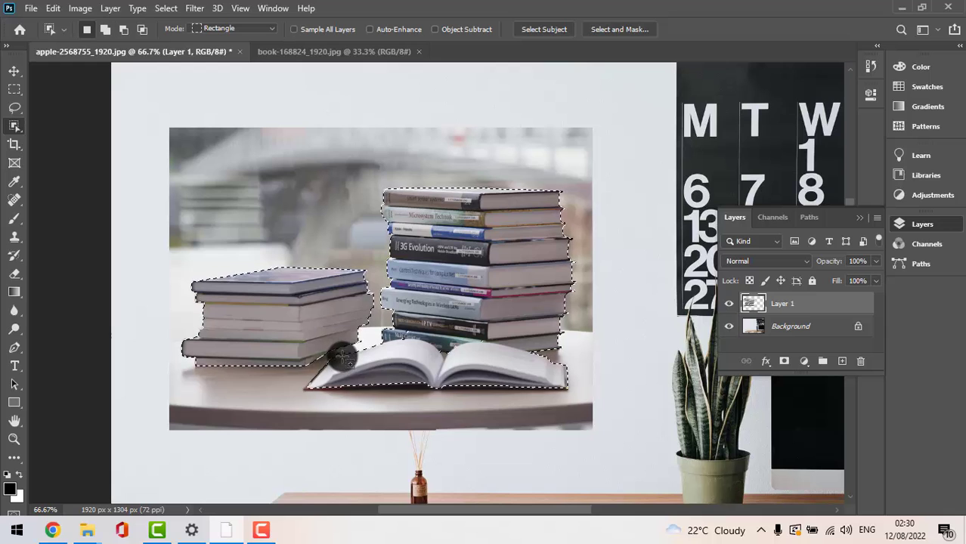
{"action": "key", "text": "q"}
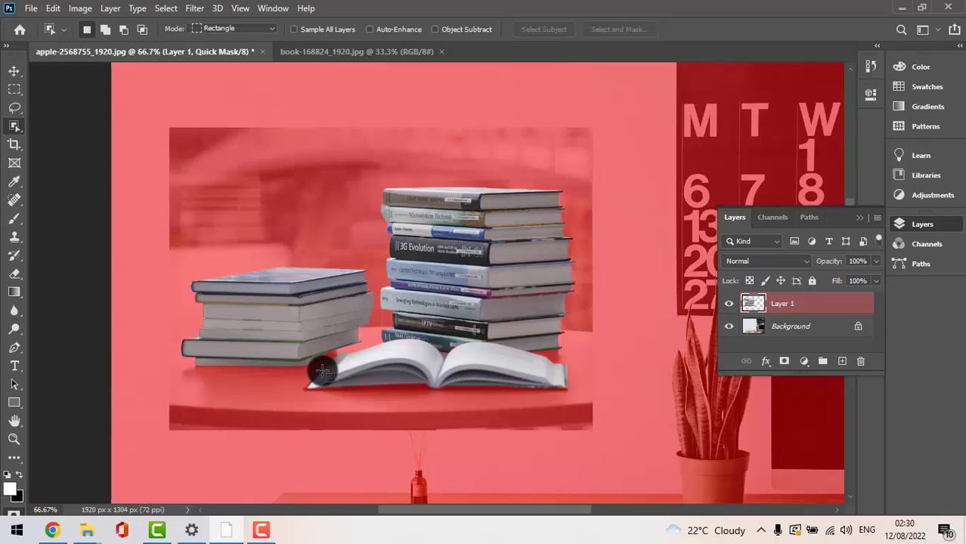
Brush the mask edge between the left pile and open book, masking out the table gap.
{"action": "key", "text": "ctrl+plus"}
{"action": "key", "text": "ctrl+plus"}
{"action": "key", "text": "ctrl+plus"}
{"action": "key", "text": "ctrl+plus"}
{"action": "key", "text": "ctrl+minus"}
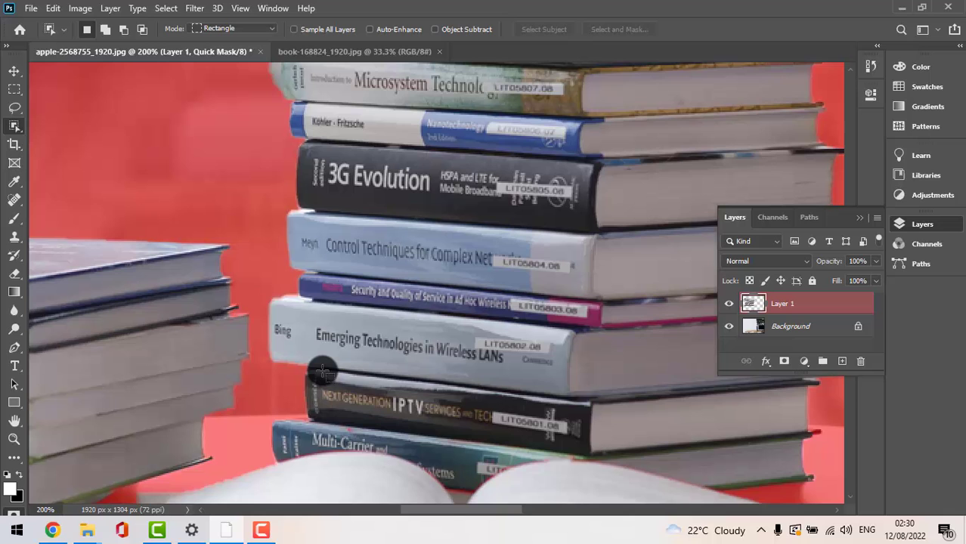
{"action": "key", "text": "space"}
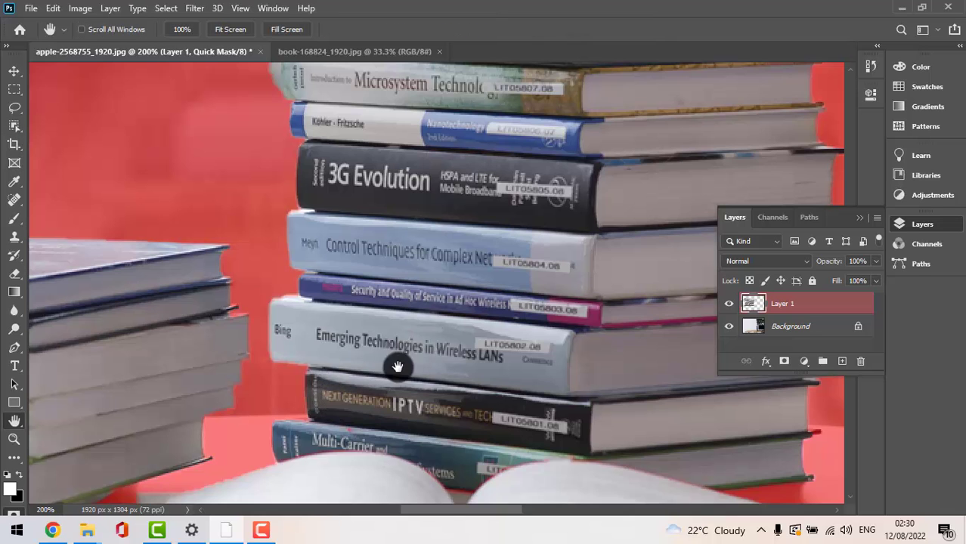
{"action": "left_click_drag", "start_coordinate": [395, 363], "coordinate": [625, 207]}
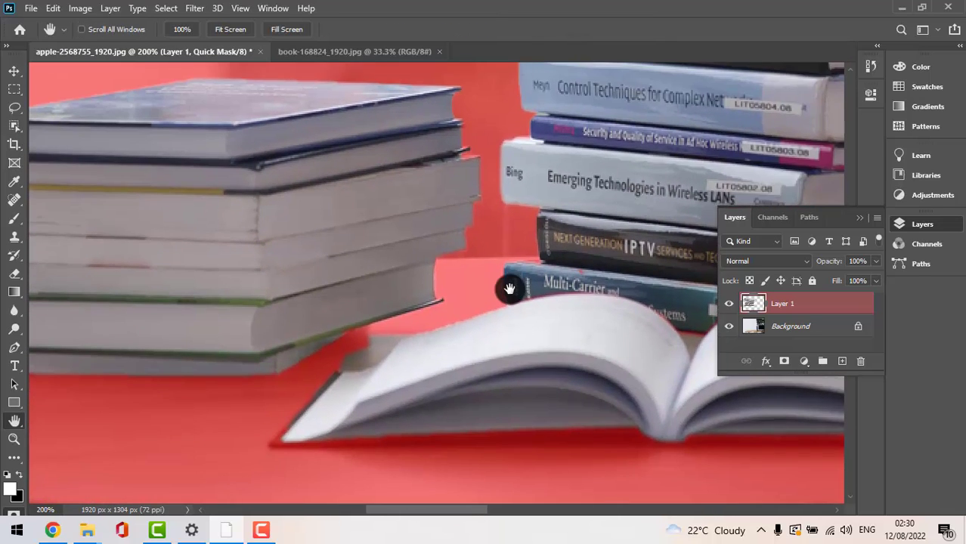
{"action": "key", "text": "ctrl+plus"}
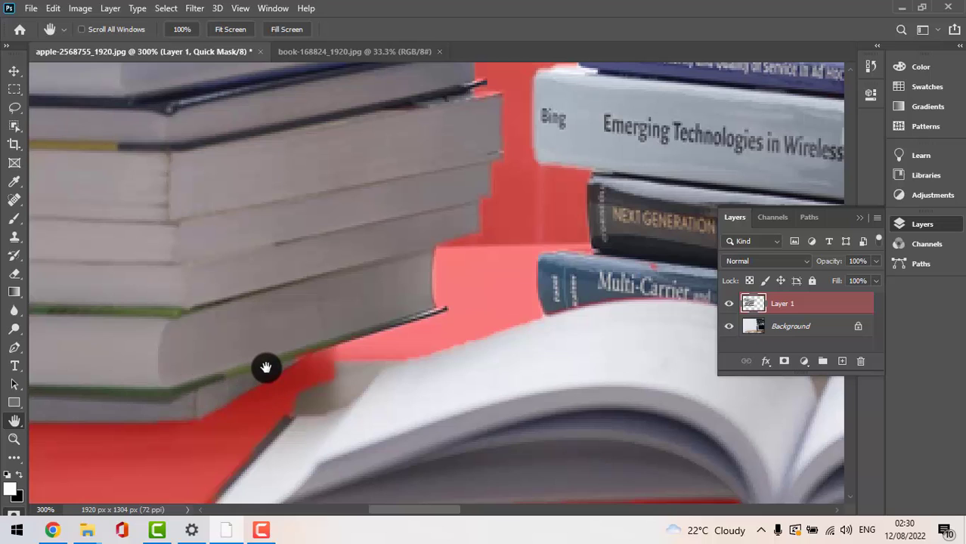
{"action": "key", "text": "b"}
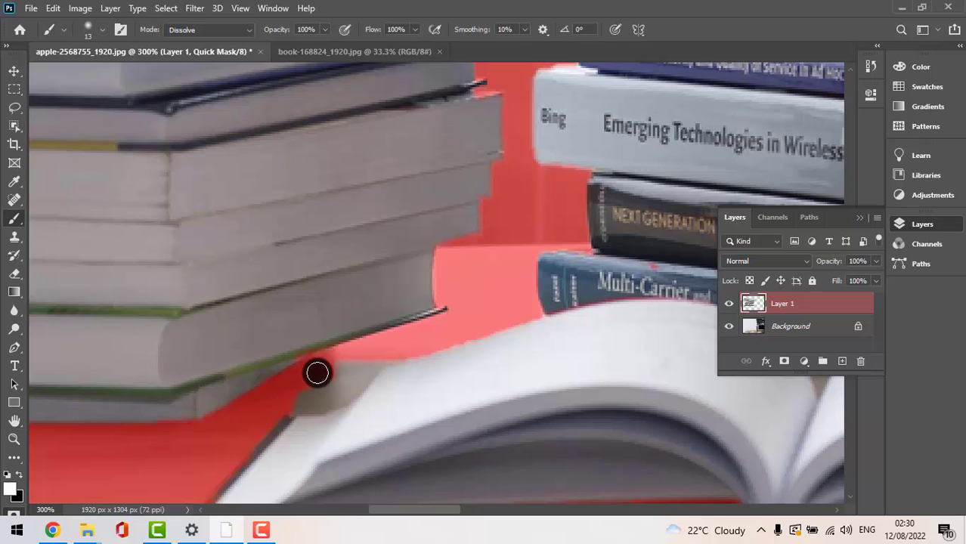
{"action": "key", "text": "x"}
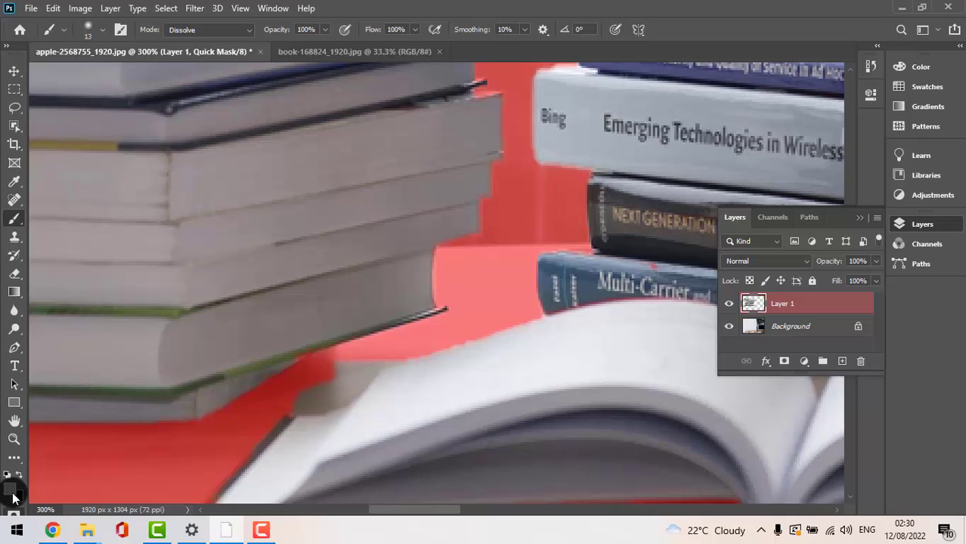
{"action": "key", "text": "x"}
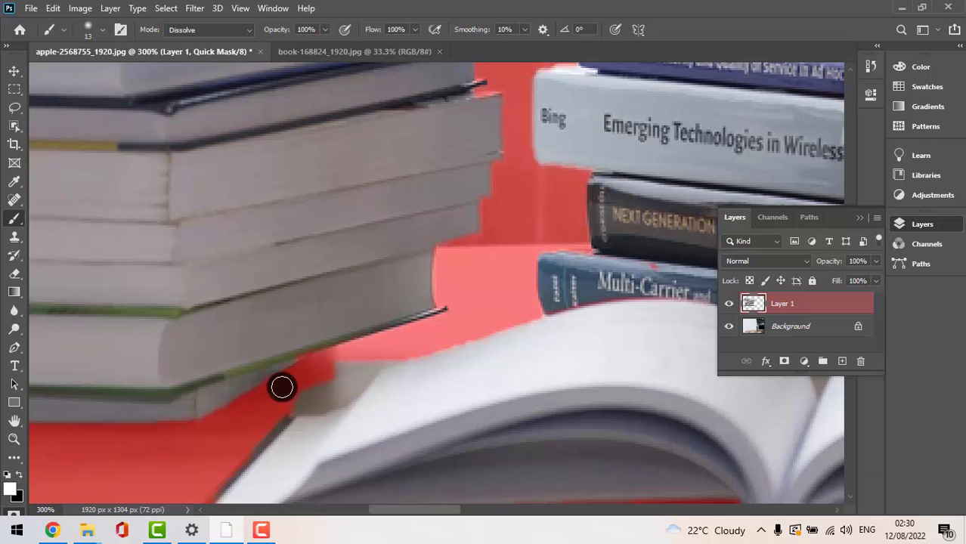
{"action": "left_click_drag", "start_coordinate": [337, 369], "coordinate": [353, 362]}
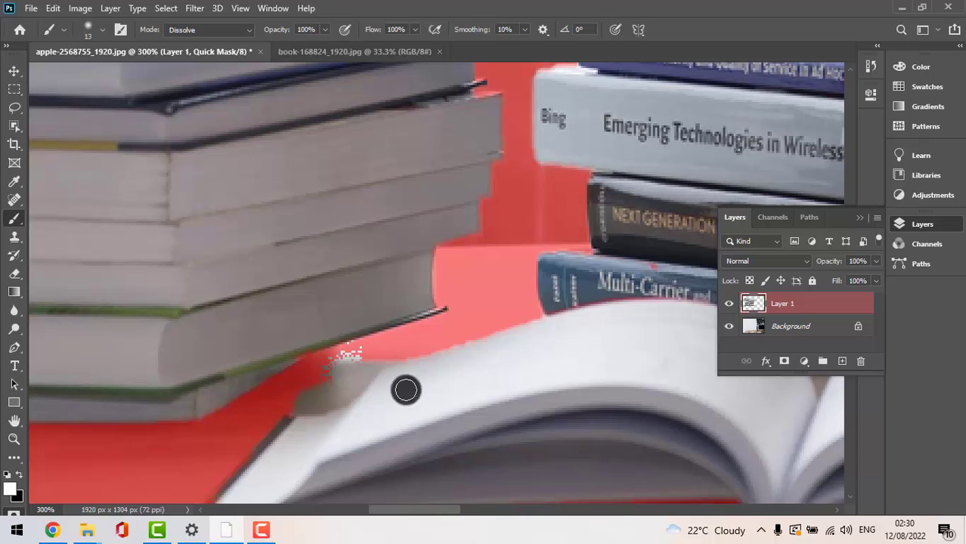
{"action": "key", "text": "x"}
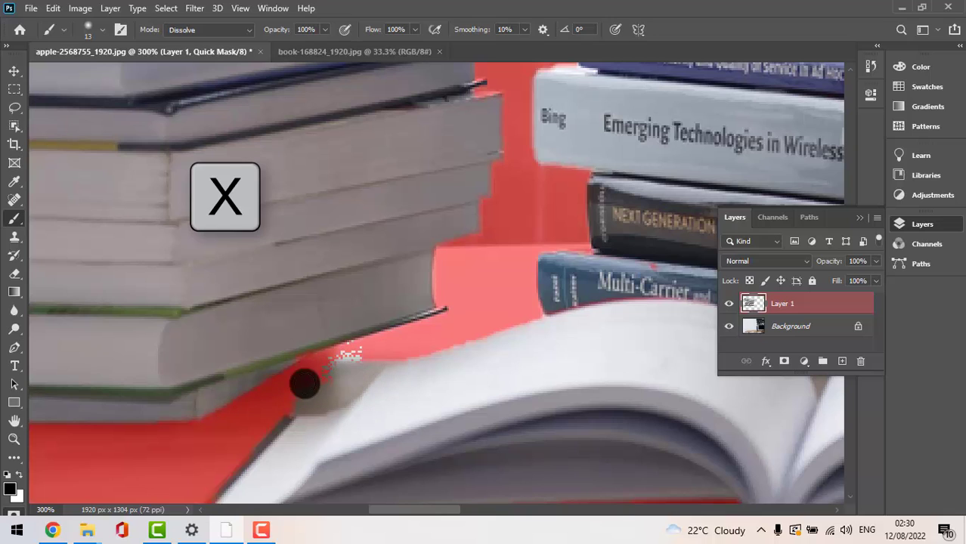
{"action": "mouse_move", "coordinate": [357, 367]}
{"action": "left_mouse_down"}
{"action": "mouse_move", "coordinate": [330, 377]}
{"action": "mouse_move", "coordinate": [368, 364]}
{"action": "mouse_move", "coordinate": [329, 397]}
{"action": "mouse_move", "coordinate": [298, 401]}
{"action": "mouse_move", "coordinate": [341, 387]}
{"action": "mouse_move", "coordinate": [354, 354]}
{"action": "mouse_move", "coordinate": [328, 362]}
{"action": "mouse_move", "coordinate": [369, 357]}
{"action": "mouse_move", "coordinate": [306, 406]}
{"action": "mouse_move", "coordinate": [374, 363]}
{"action": "left_mouse_up"}
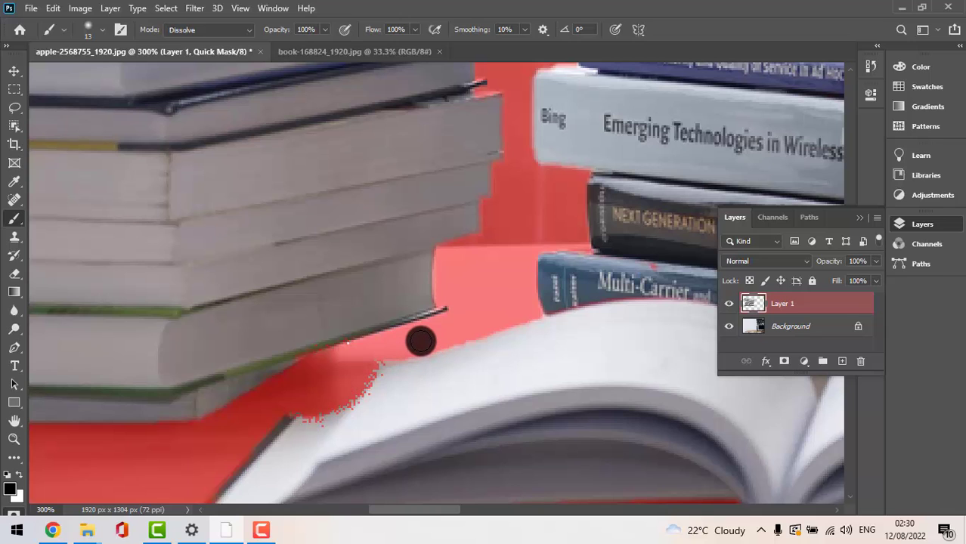
{"action": "scroll", "coordinate": [421, 342], "scroll_direction": "down", "scroll_amount": 4}
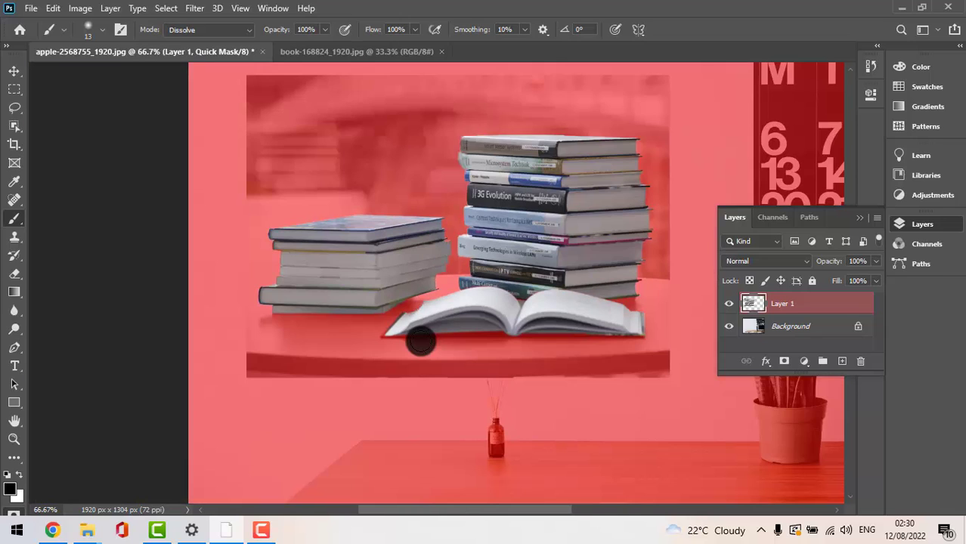
Copy the selected books and paste them as a new Layer 2.
{"action": "key", "text": "q"}
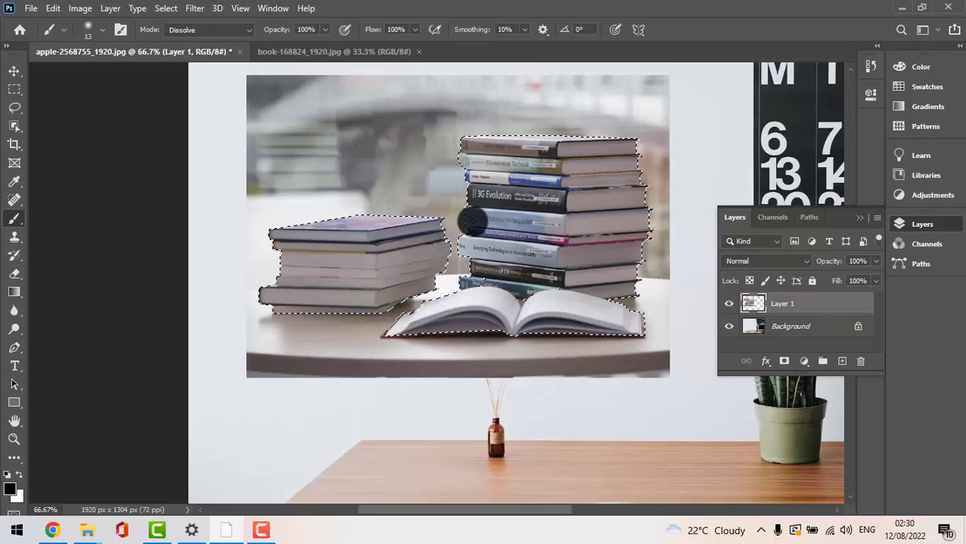
{"action": "key", "text": "ctrl+c"}
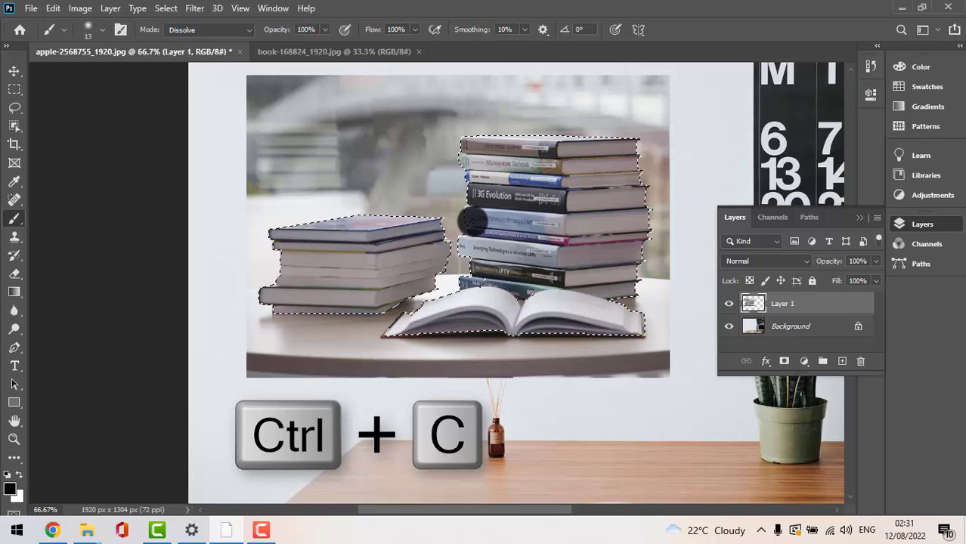
{"action": "key", "text": "ctrl+v"}
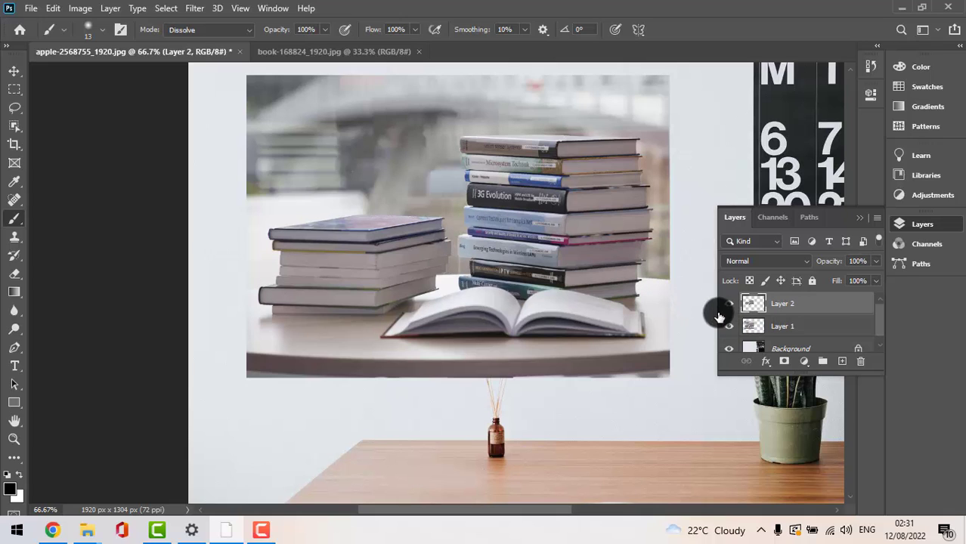
Toggle Layer 1 and Layer 2 visibility to check the cut-out books.
{"action": "left_click", "coordinate": [730, 326]}
{"action": "left_click", "coordinate": [730, 328]}
{"action": "left_click", "coordinate": [728, 327]}
{"action": "left_click", "coordinate": [729, 328]}
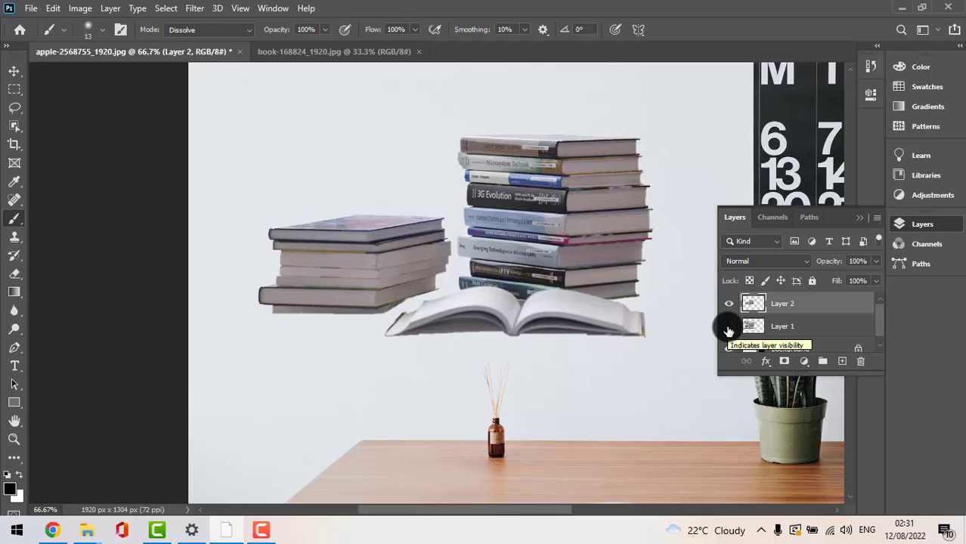
{"action": "left_click", "coordinate": [729, 328]}
{"action": "left_click", "coordinate": [730, 305]}
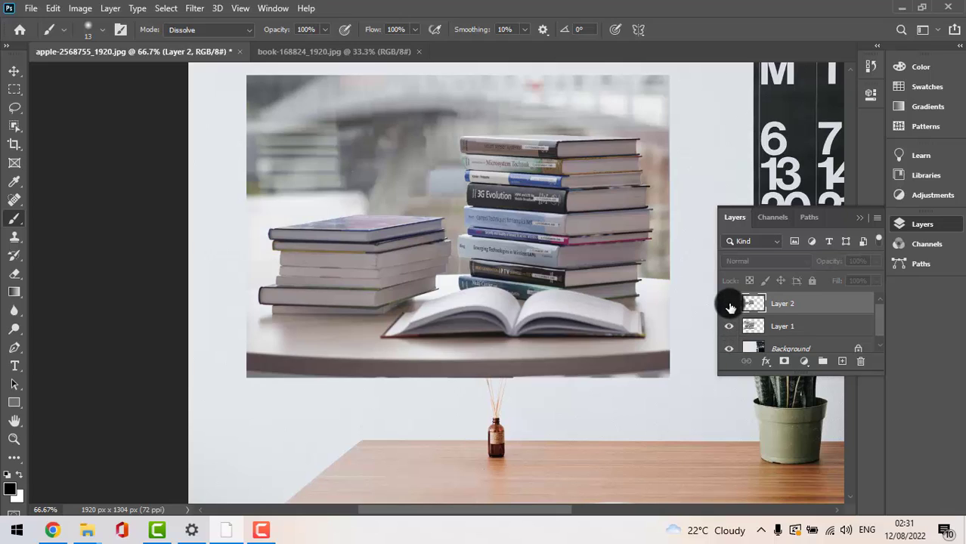
{"action": "left_click", "coordinate": [729, 306]}
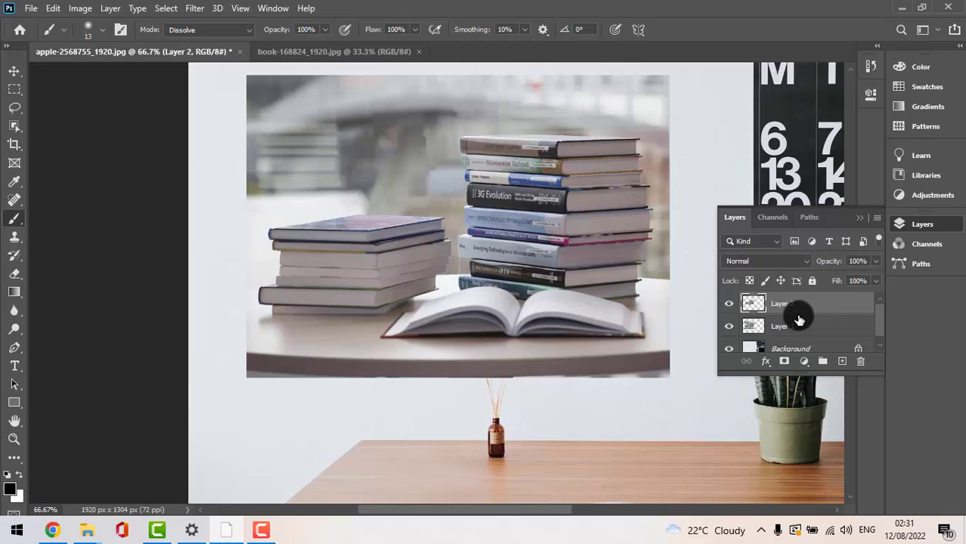
Hide Layer 1 and move the cut-out books down onto the desk beside the plant.
{"action": "left_click", "coordinate": [729, 328]}
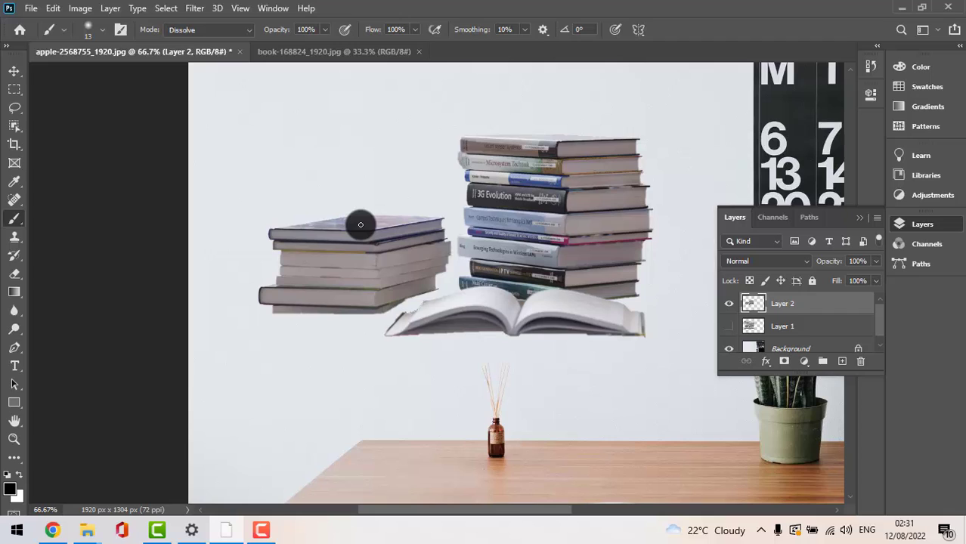
{"action": "key", "text": "ctrl+minus"}
{"action": "key", "text": "ctrl+minus"}
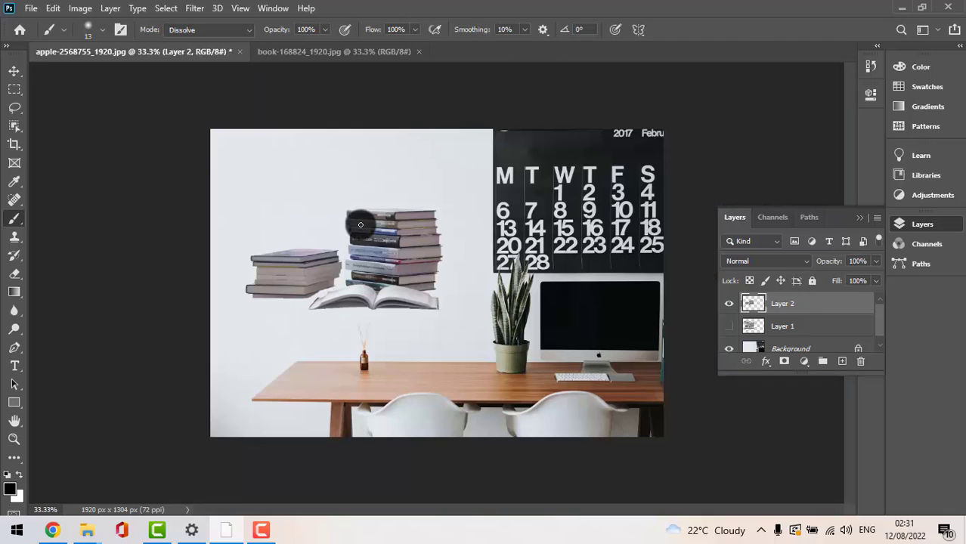
{"action": "left_click", "coordinate": [14, 70]}
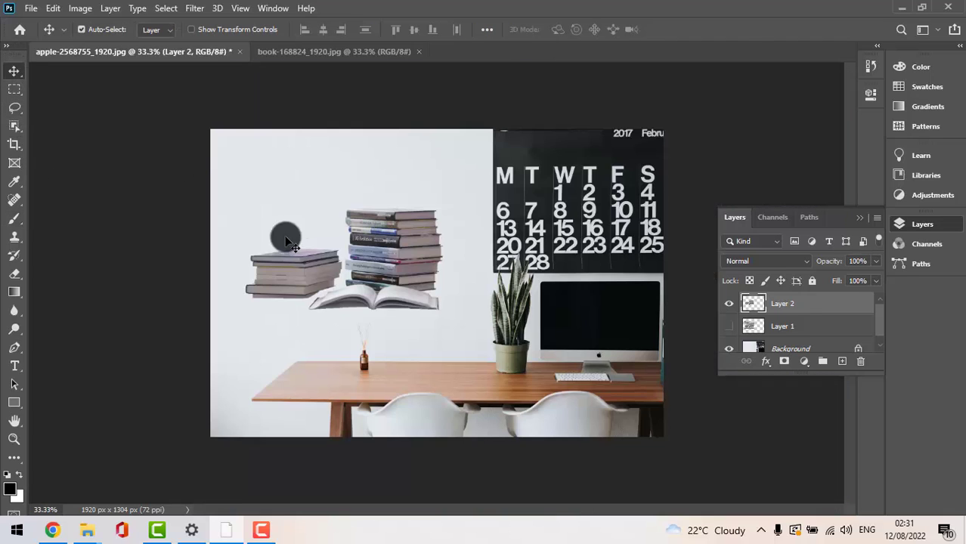
{"action": "left_click_drag", "start_coordinate": [382, 253], "coordinate": [455, 324]}
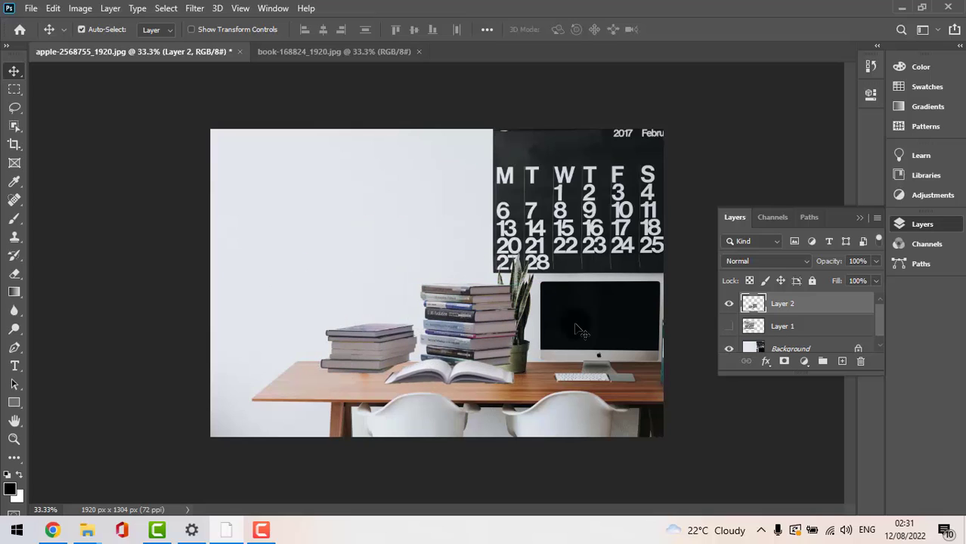
Scale Layer 2's books to 53.85% and position them on the desk left of the plant.
{"action": "left_click", "coordinate": [57, 9]}
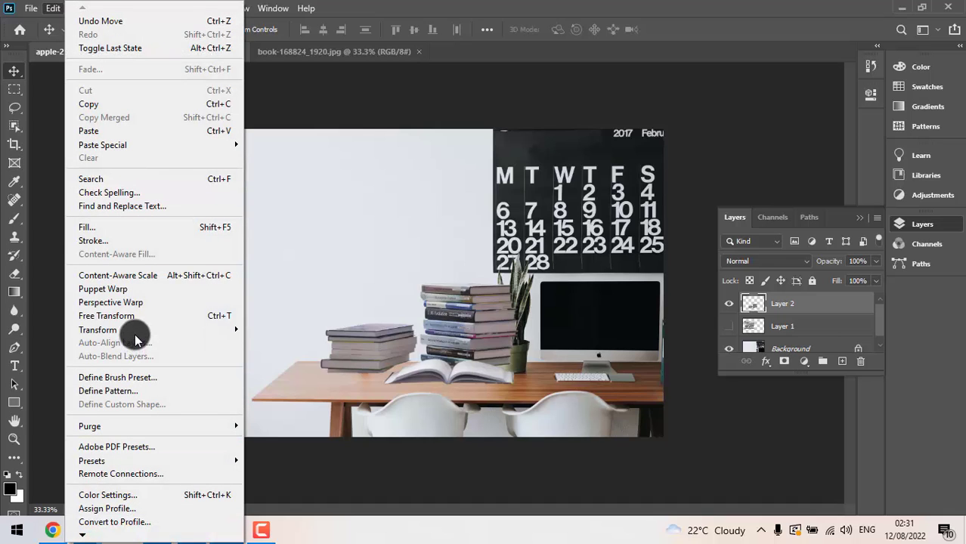
{"action": "mouse_move", "coordinate": [136, 339]}
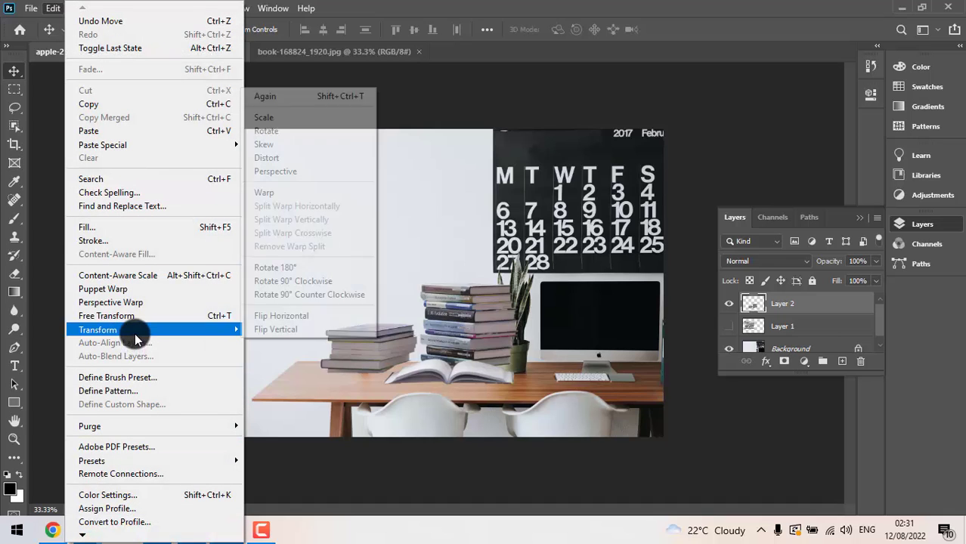
{"action": "left_click", "coordinate": [273, 123]}
{"action": "left_click_drag", "start_coordinate": [517, 284], "coordinate": [459, 327]}
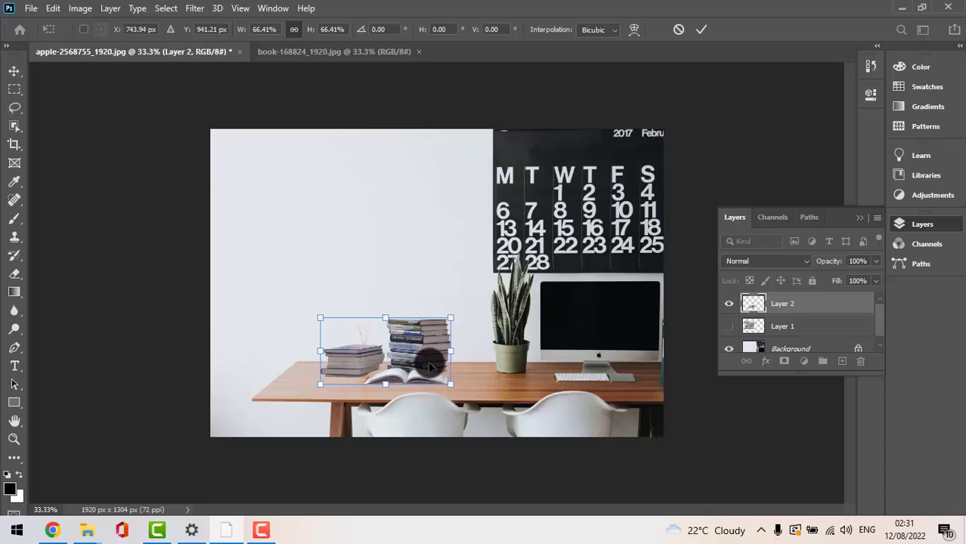
{"action": "left_click_drag", "start_coordinate": [426, 362], "coordinate": [470, 363]}
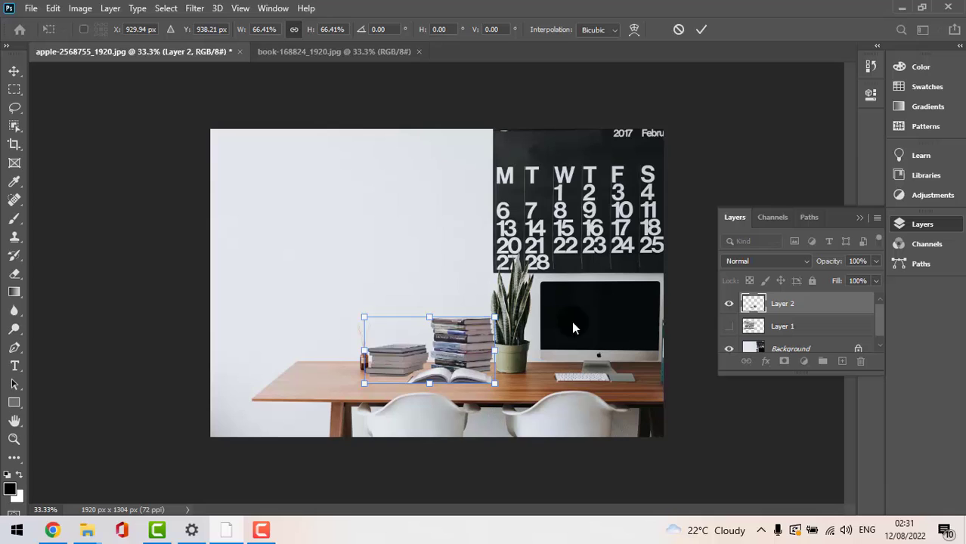
{"action": "mouse_move", "coordinate": [496, 317]}
{"action": "left_mouse_down"}
{"action": "mouse_move", "coordinate": [450, 349]}
{"action": "mouse_move", "coordinate": [485, 337]}
{"action": "mouse_move", "coordinate": [458, 355]}
{"action": "mouse_move", "coordinate": [470, 352]}
{"action": "mouse_move", "coordinate": [481, 325]}
{"action": "left_mouse_up"}
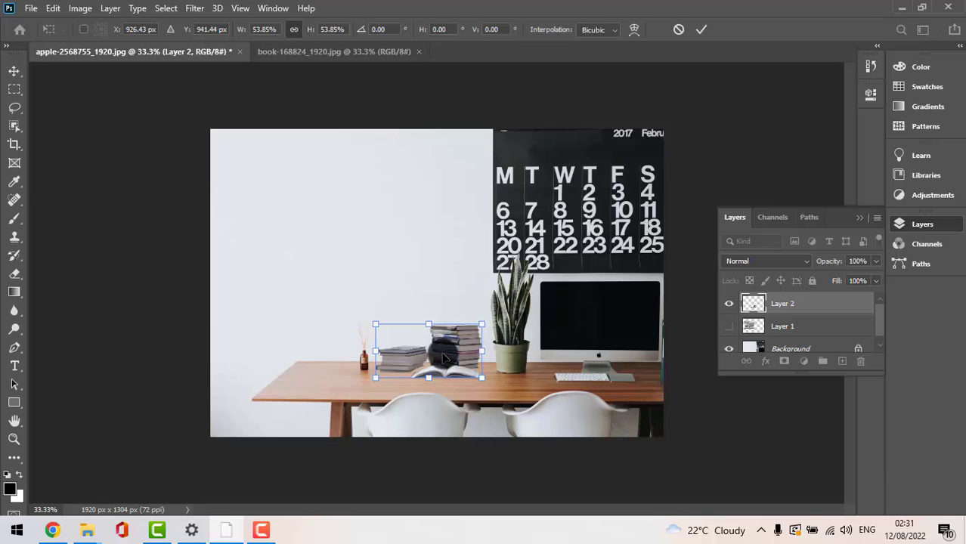
{"action": "left_click_drag", "start_coordinate": [444, 359], "coordinate": [444, 358]}
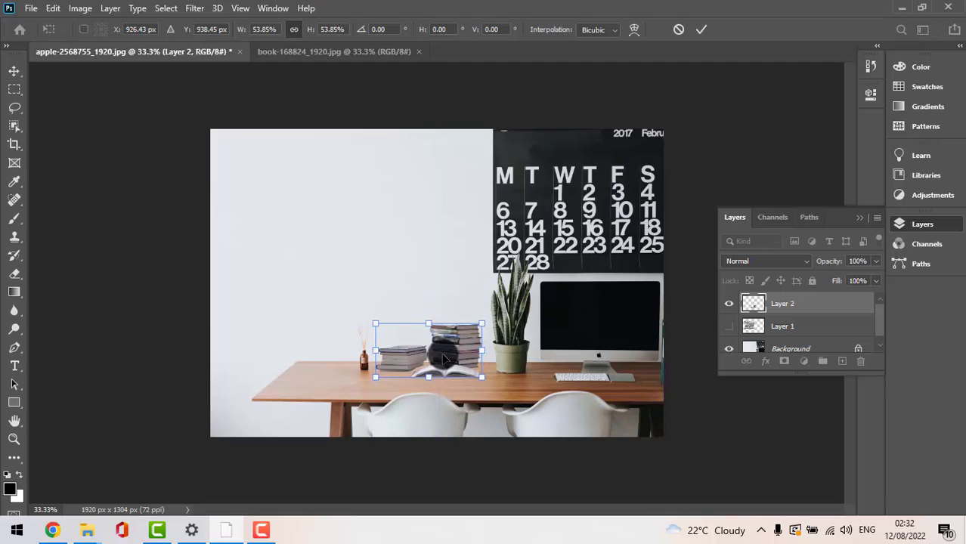
{"action": "left_click", "coordinate": [701, 29]}
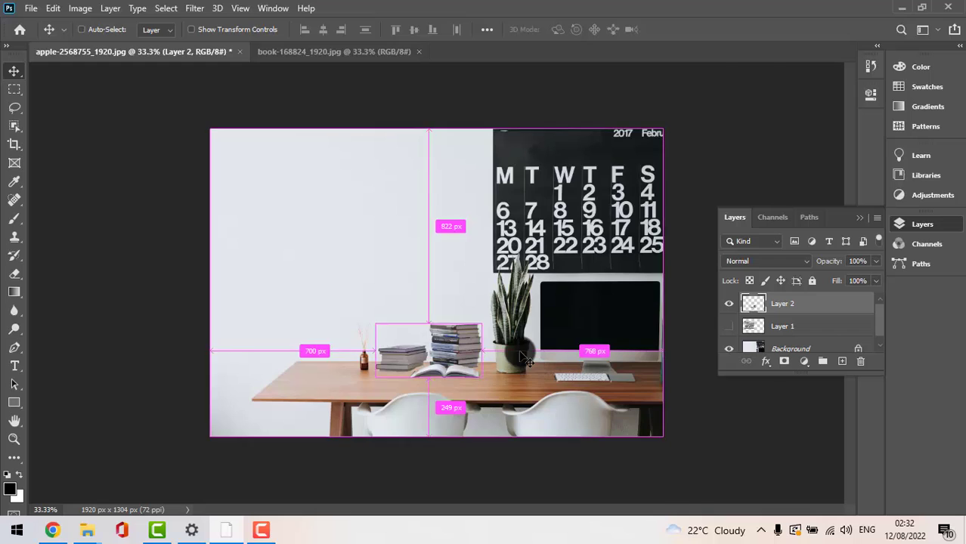
{"action": "key", "text": "ctrl+plus"}
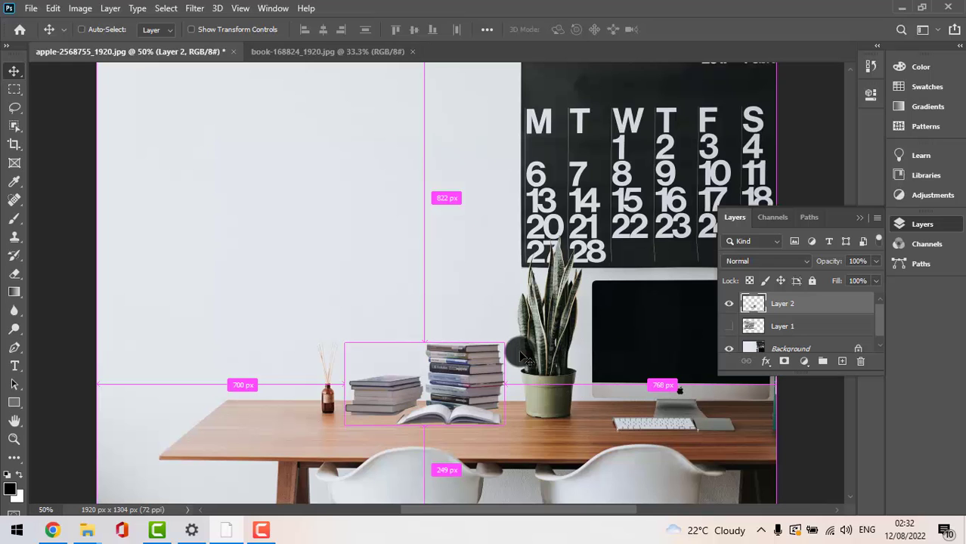
{"action": "key", "text": "ctrl+minus"}
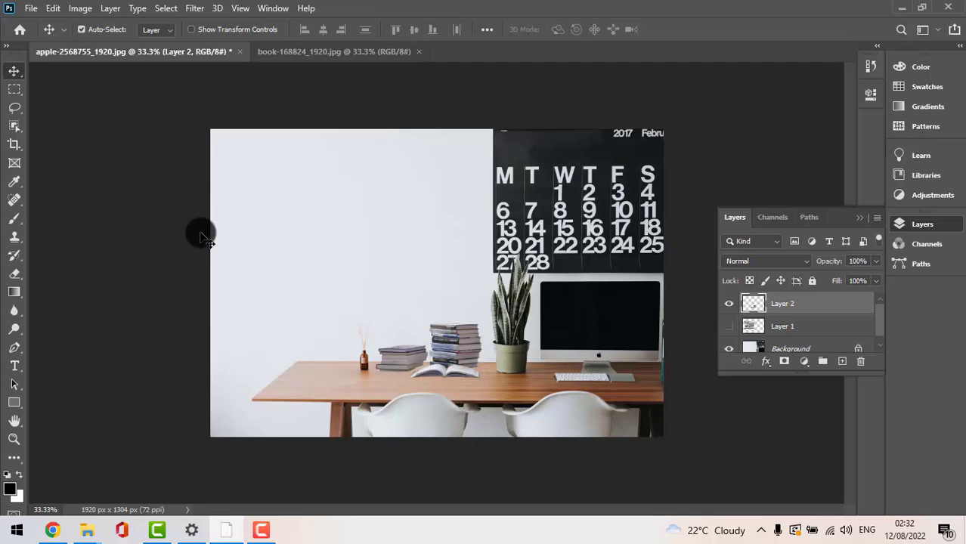
Select the Background layer and apply Auto Color to it.
{"action": "scroll", "coordinate": [879, 325], "scroll_direction": "down", "scroll_amount": 1}
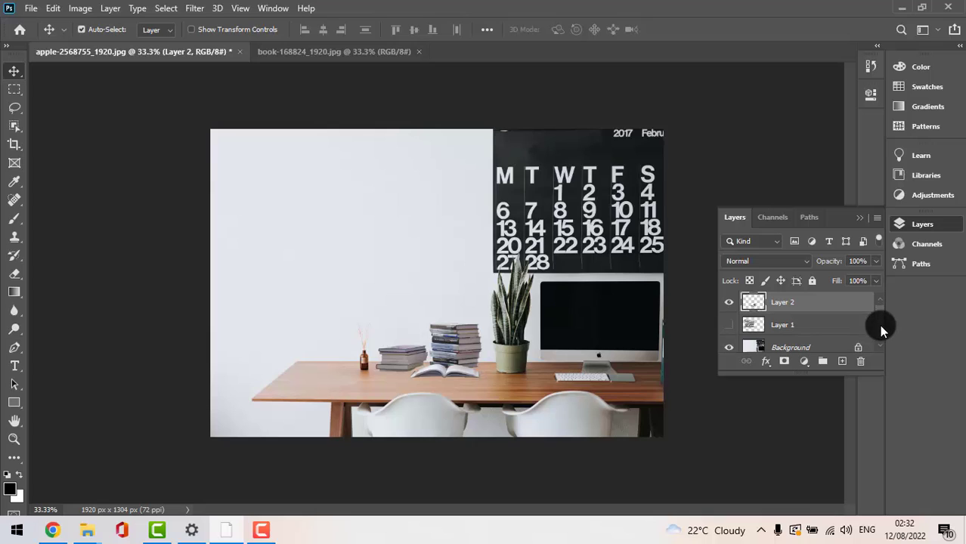
{"action": "left_click", "coordinate": [807, 342]}
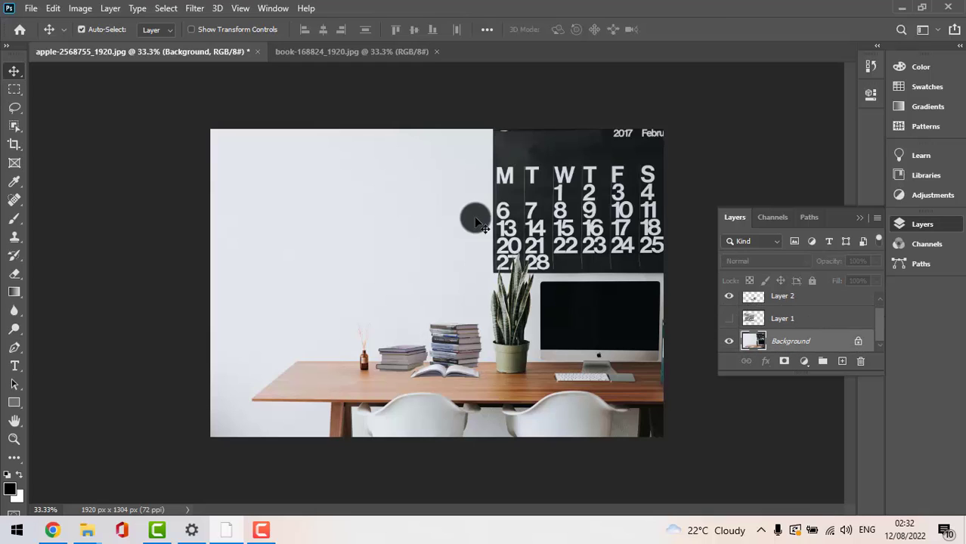
{"action": "left_click", "coordinate": [83, 8]}
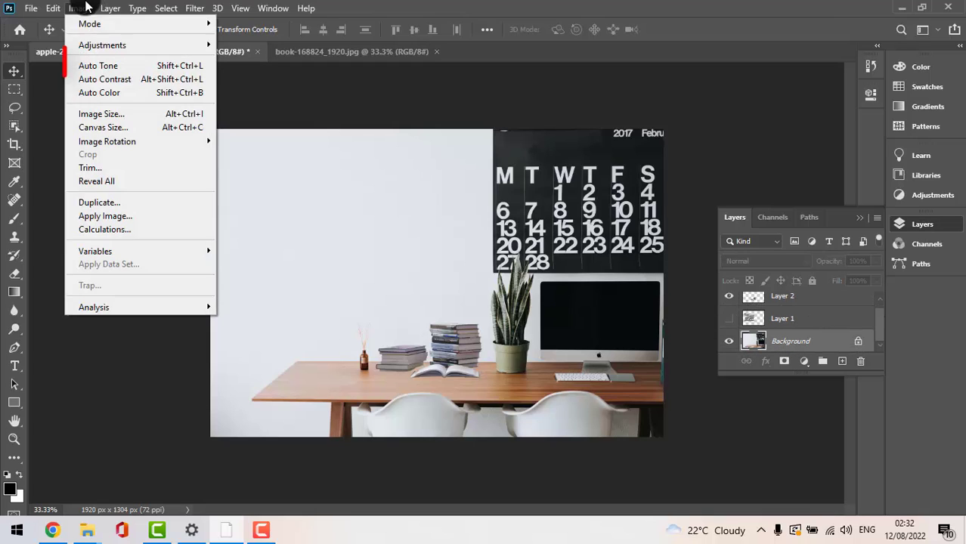
{"action": "left_click", "coordinate": [124, 93]}
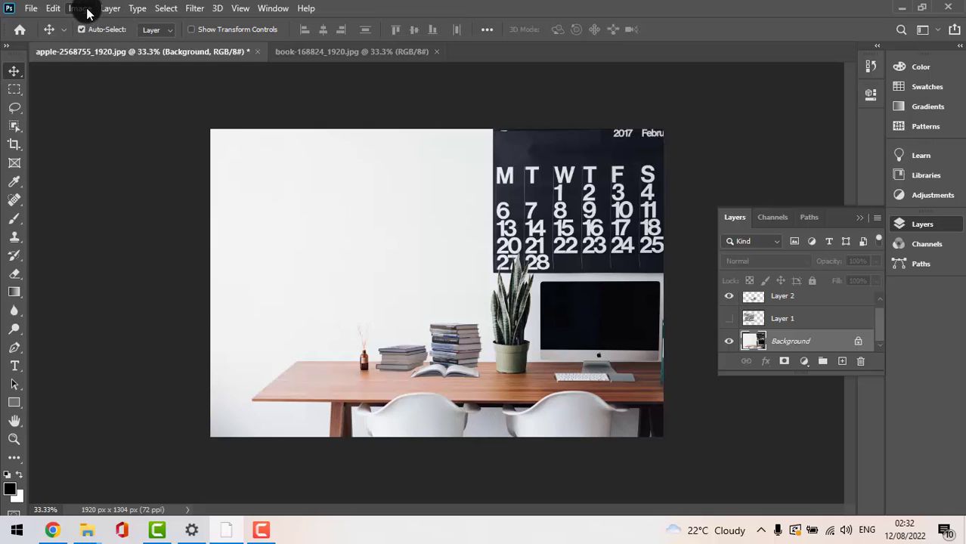
Apply Auto Tone to the Background layer, running it twice.
{"action": "left_click", "coordinate": [87, 14]}
{"action": "left_click", "coordinate": [121, 70]}
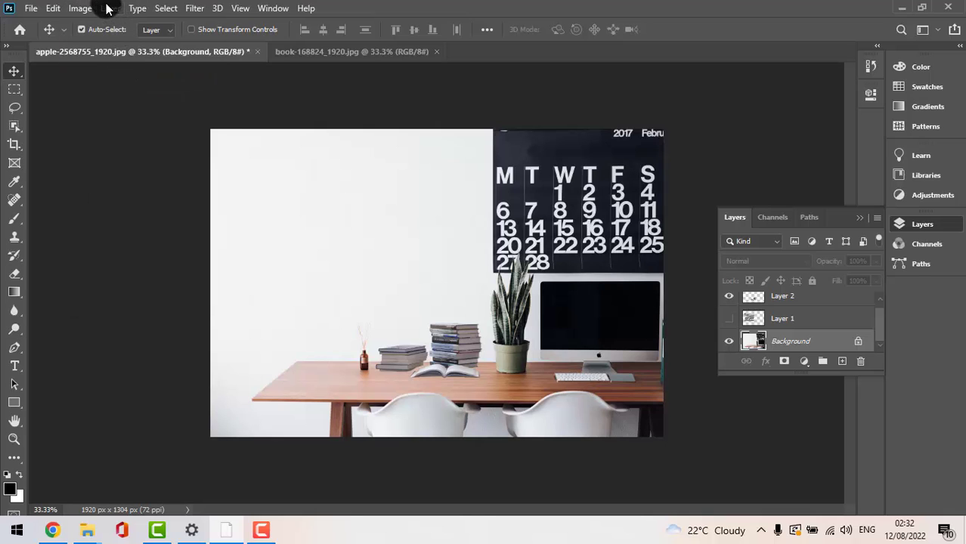
{"action": "left_click", "coordinate": [77, 8]}
{"action": "left_click", "coordinate": [101, 68]}
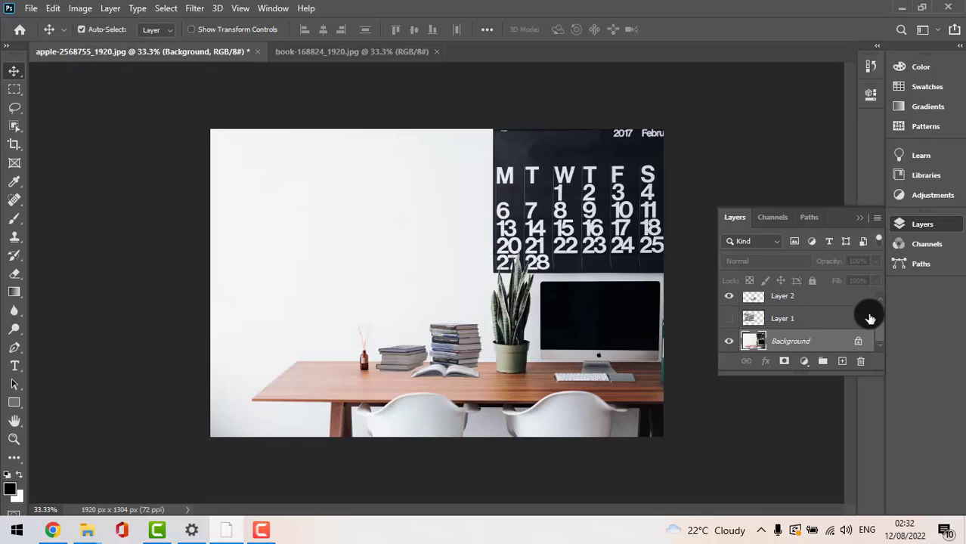
{"action": "scroll", "coordinate": [881, 322], "scroll_direction": "up", "scroll_amount": 1}
On Layer 2, apply Auto Contrast twice and then Auto Color to the books.
{"action": "left_click", "coordinate": [806, 306]}
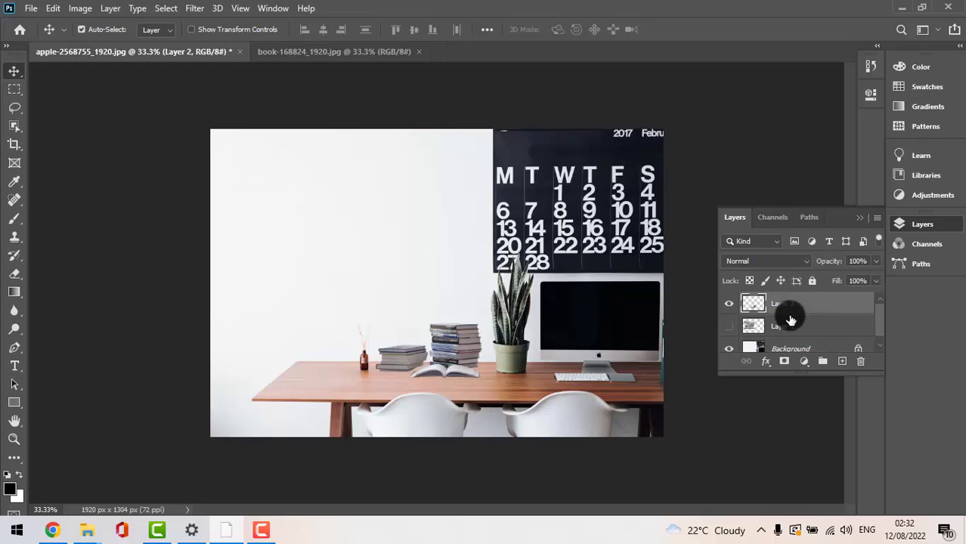
{"action": "left_click", "coordinate": [80, 9]}
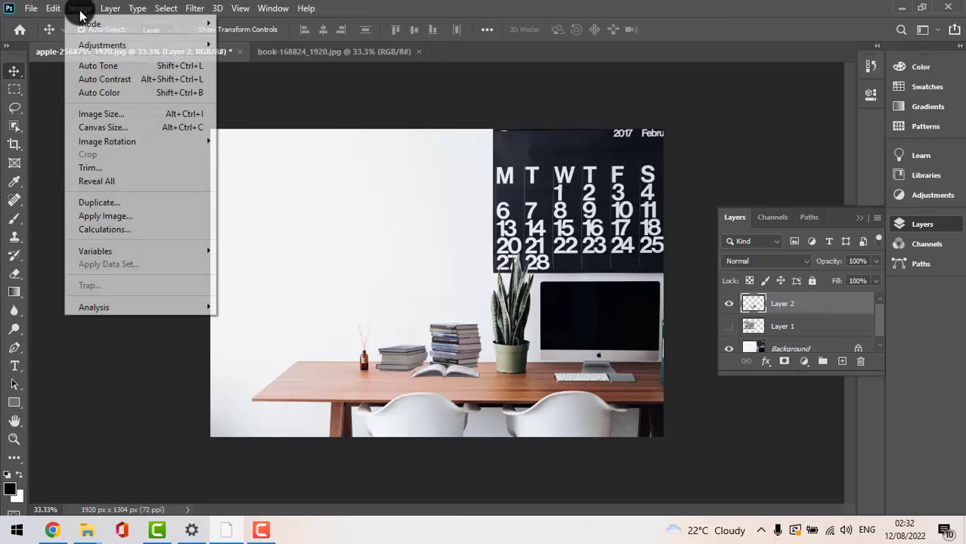
{"action": "left_click", "coordinate": [100, 79]}
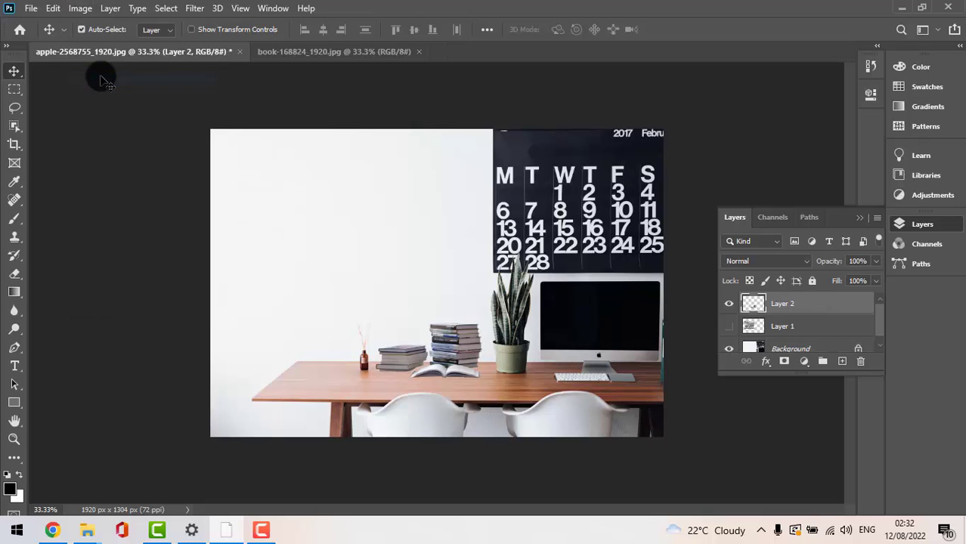
{"action": "left_click", "coordinate": [78, 9]}
{"action": "left_click", "coordinate": [104, 79]}
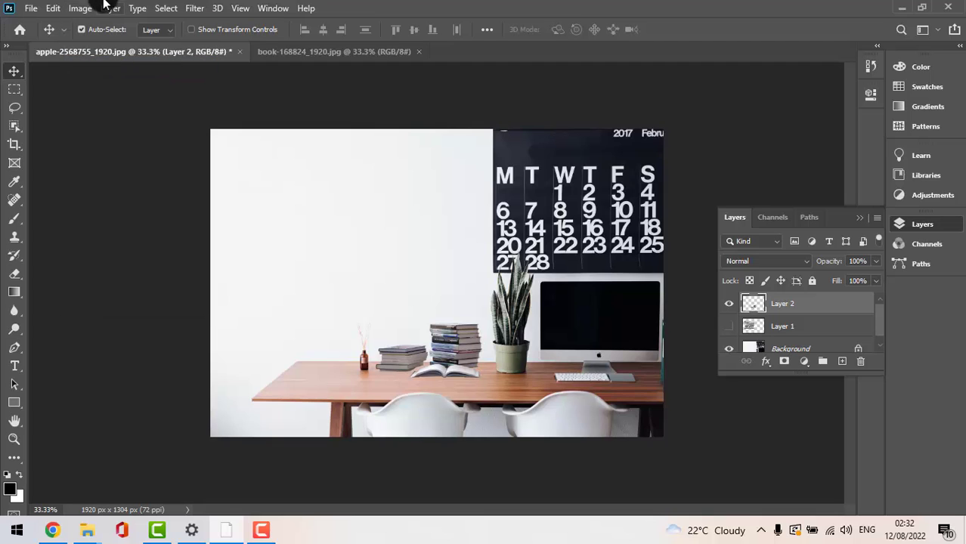
{"action": "left_click", "coordinate": [89, 8]}
{"action": "left_click", "coordinate": [104, 91]}
Zoom in on the books, then reapply Auto Color and Auto Contrast once more.
{"action": "key", "text": "ctrl+plus"}
{"action": "key", "text": "ctrl+plus"}
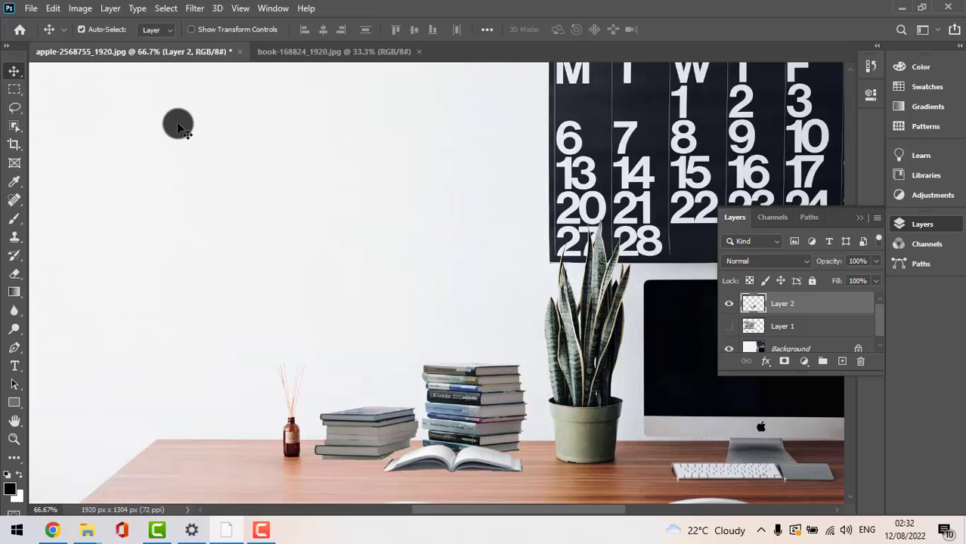
{"action": "left_click", "coordinate": [80, 8]}
{"action": "left_click", "coordinate": [100, 93]}
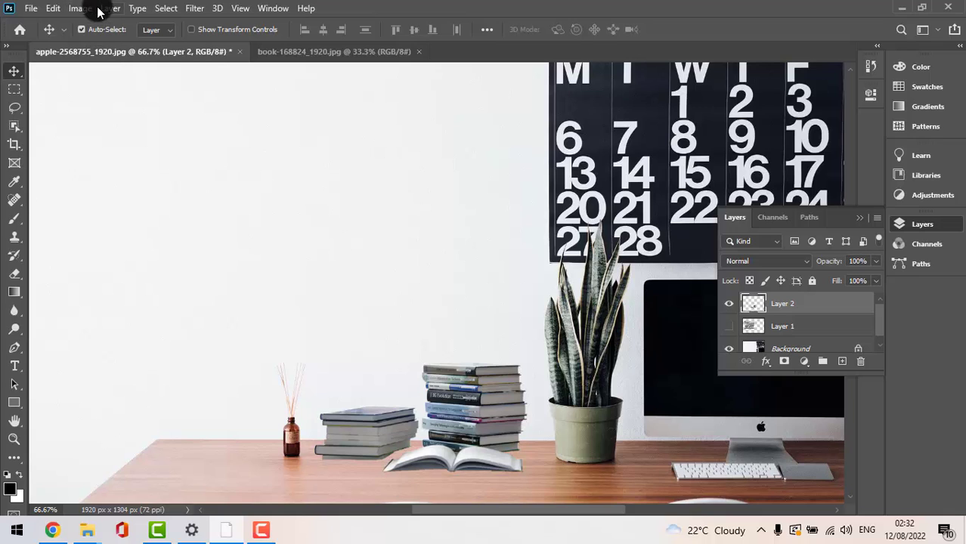
{"action": "left_click", "coordinate": [79, 9]}
{"action": "left_click", "coordinate": [110, 81]}
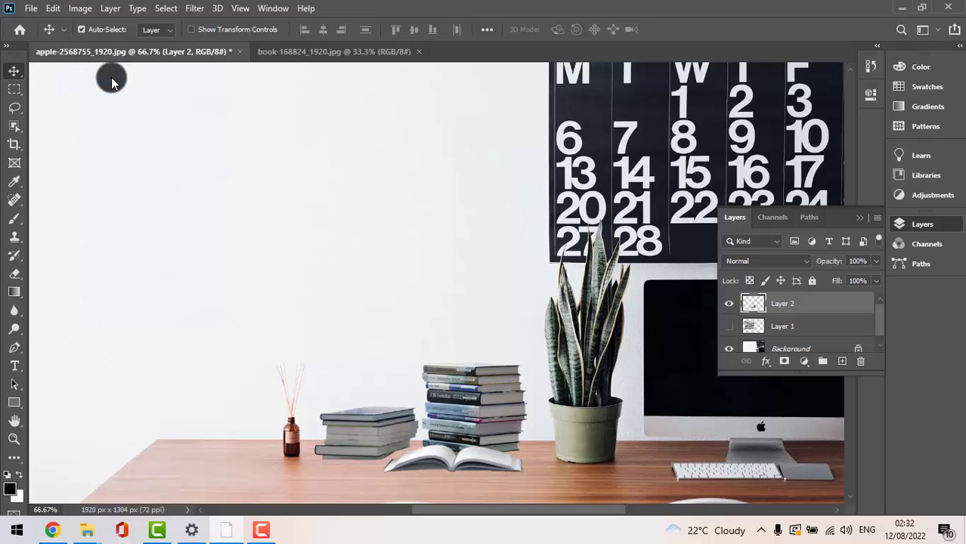
{"action": "key", "text": "ctrl+minus"}
{"action": "key", "text": "ctrl+minus"}
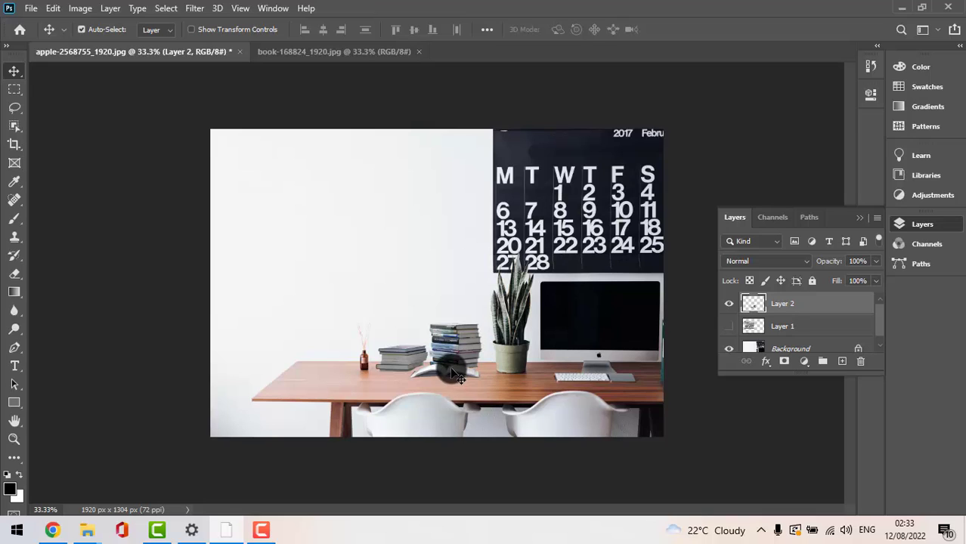
{"action": "left_click_drag", "start_coordinate": [452, 369], "coordinate": [452, 369]}
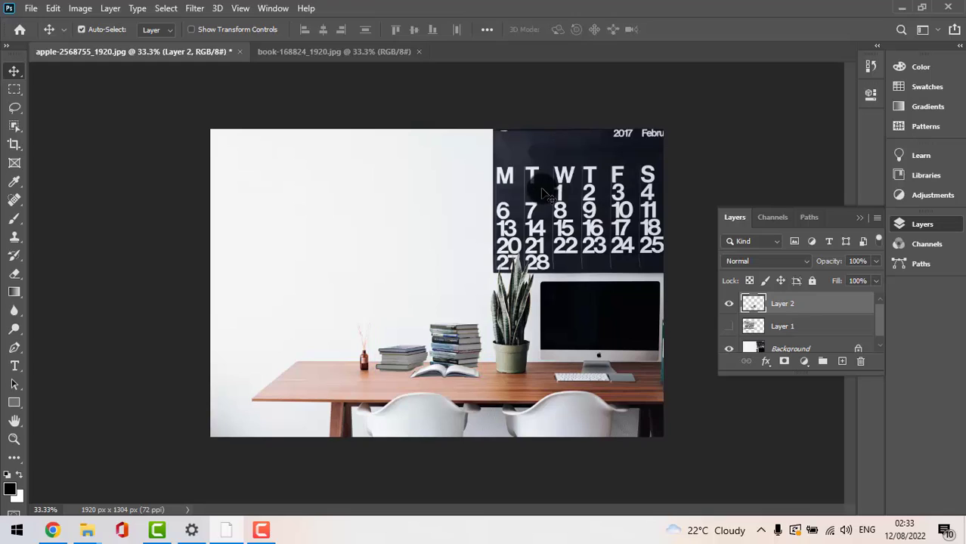